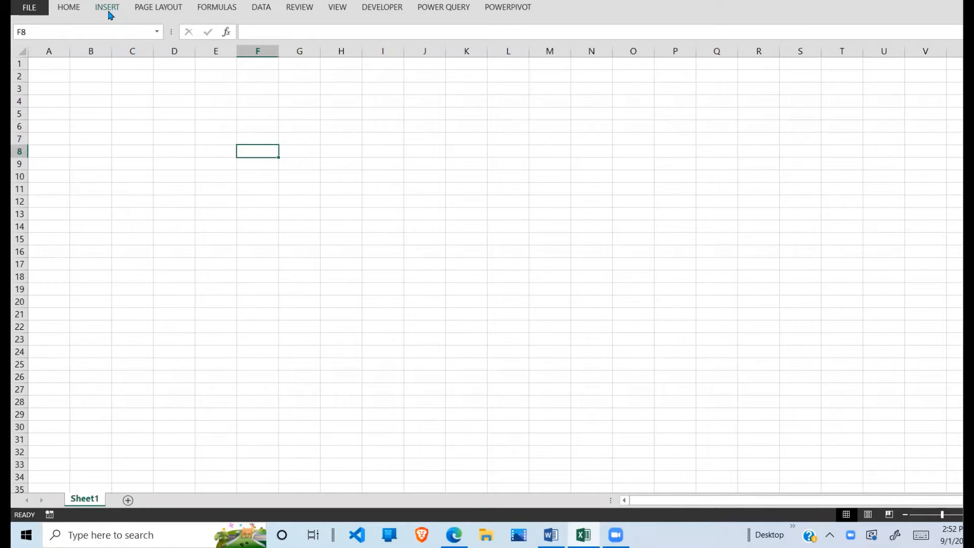
- Draw a Flowchart: Process rectangle spanning about cells D3 to G9
click(126, 112)
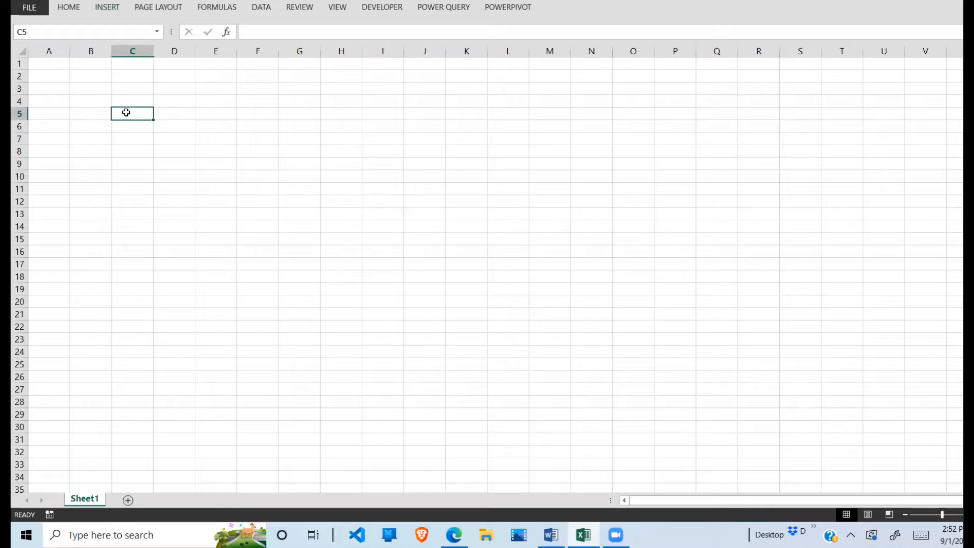
click(113, 10)
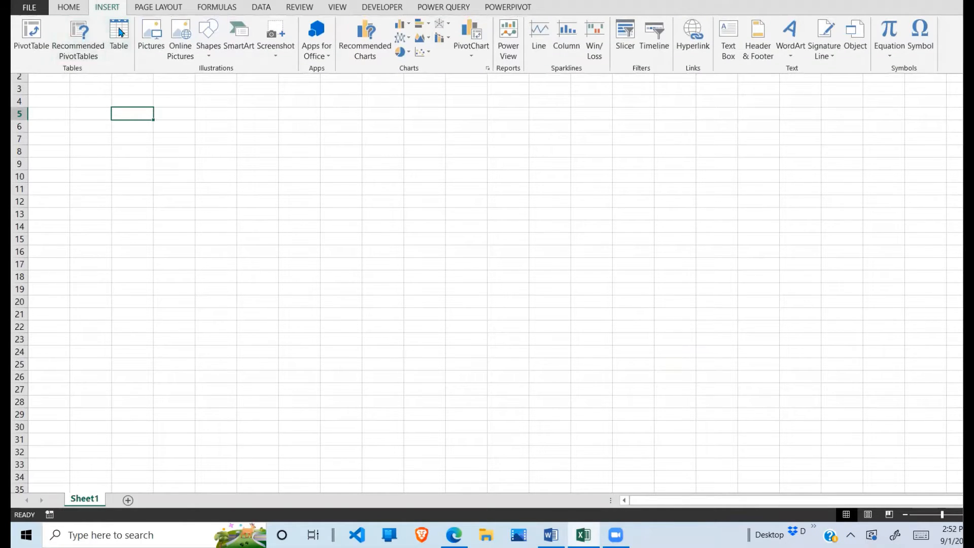
click(209, 40)
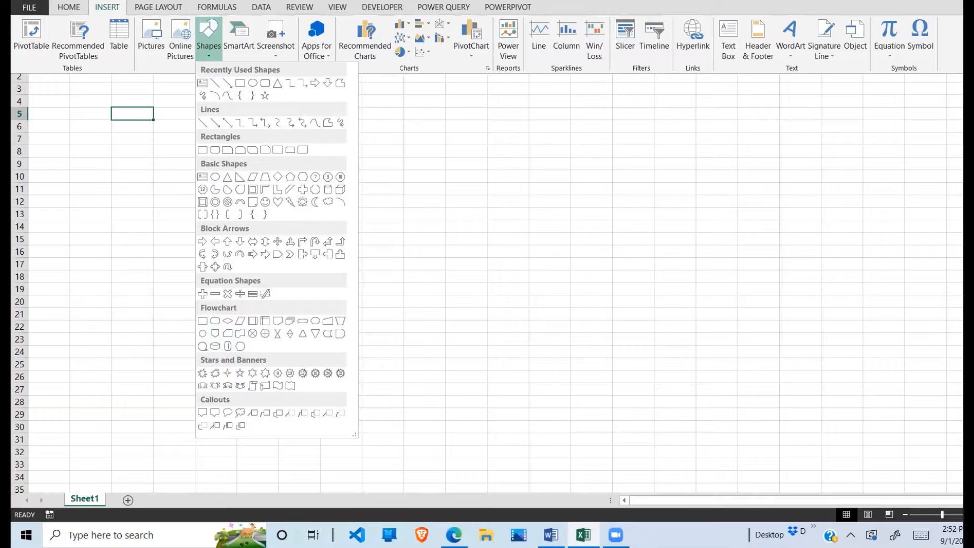
click(105, 12)
click(105, 13)
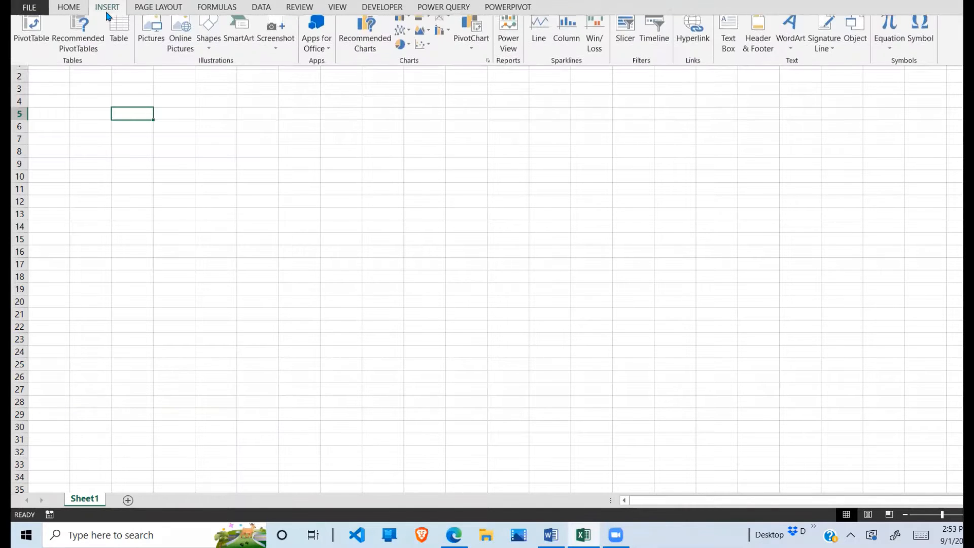
click(208, 36)
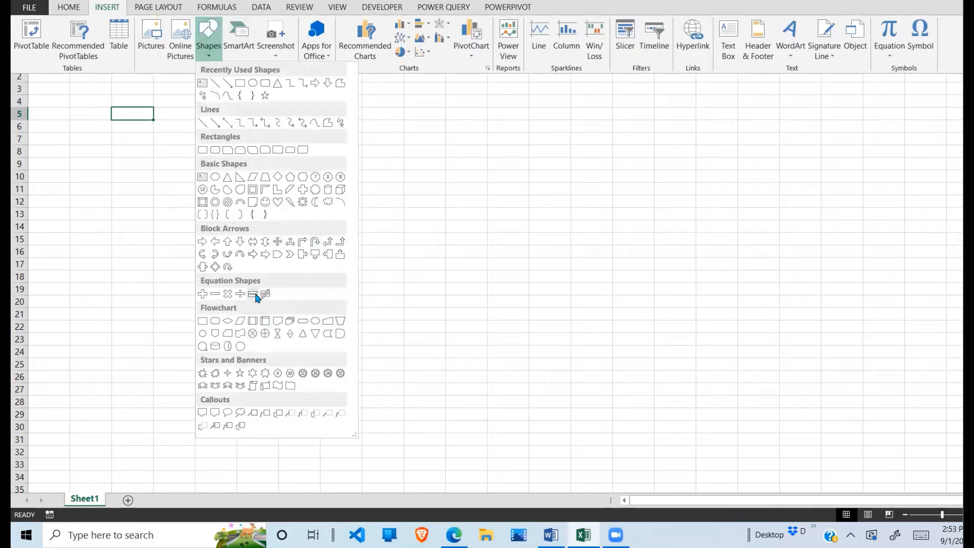
click(202, 321)
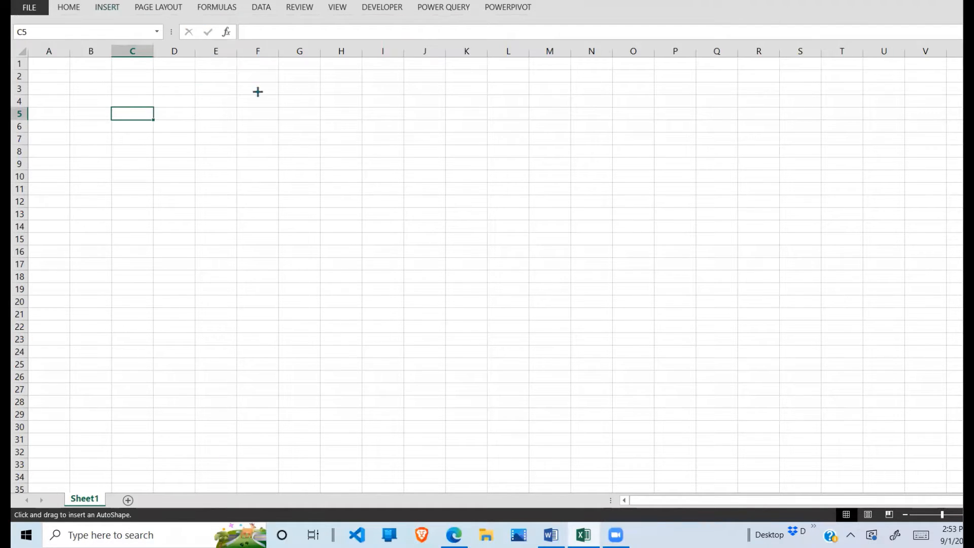
drag(155, 87, 309, 167)
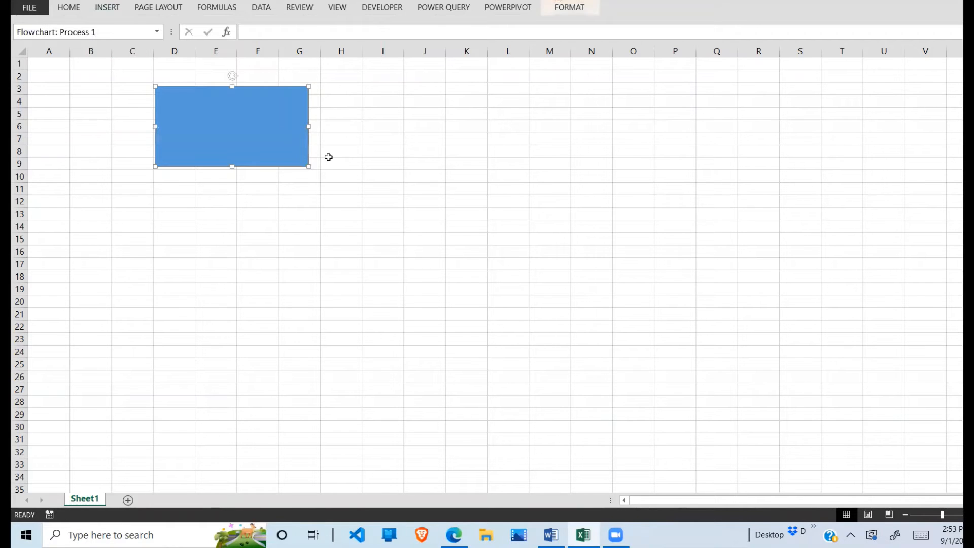
- Add the text "START" inside the process rectangle
right_click(243, 142)
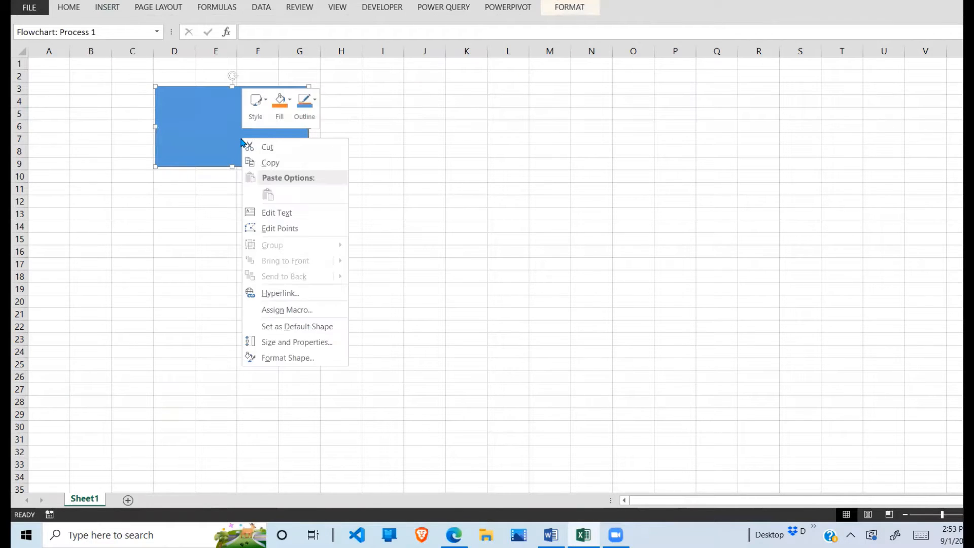
click(291, 214)
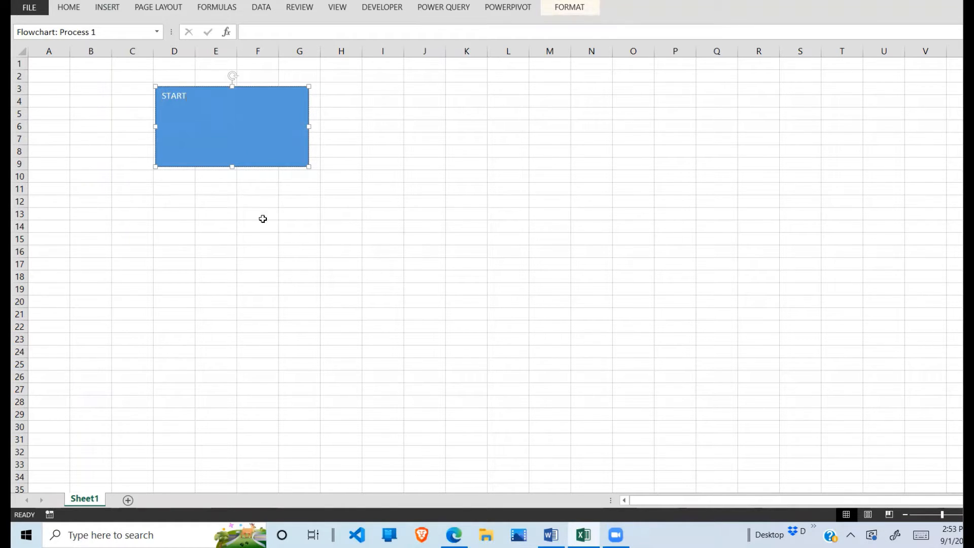
click(236, 174)
- Centre the START text both vertically and horizontally within the rectangle
click(182, 99)
click(69, 7)
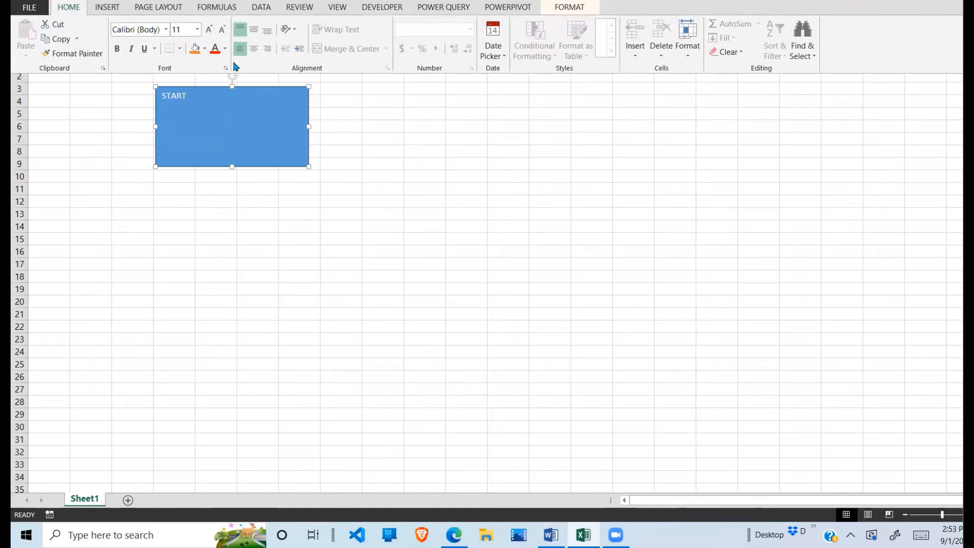
click(253, 29)
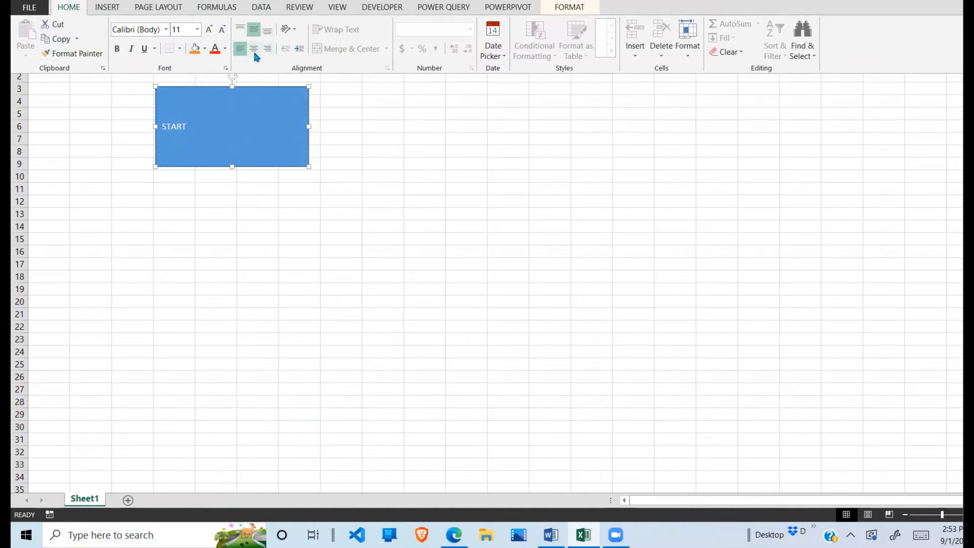
click(253, 49)
- Set the START text to font size 24 and make it bold
click(224, 126)
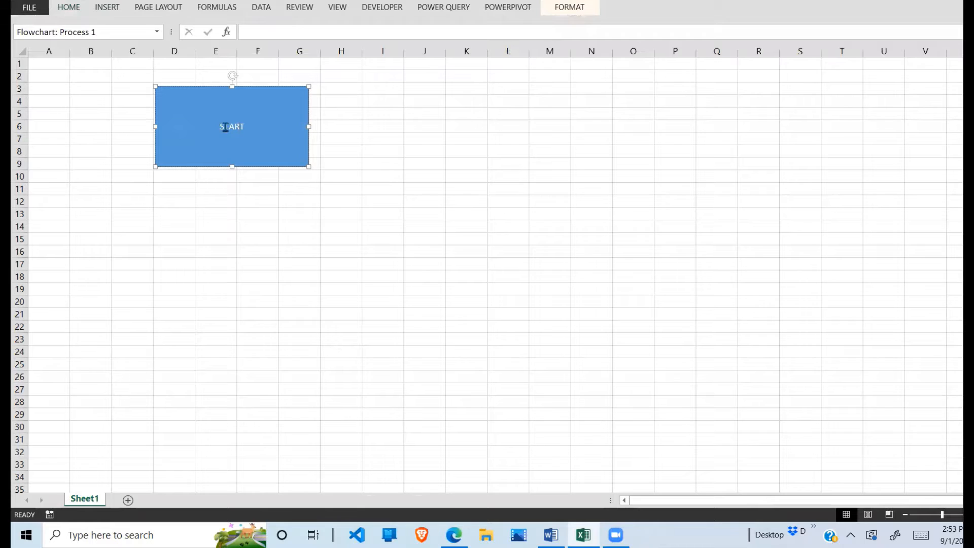
double_click(221, 126)
click(75, 11)
click(197, 30)
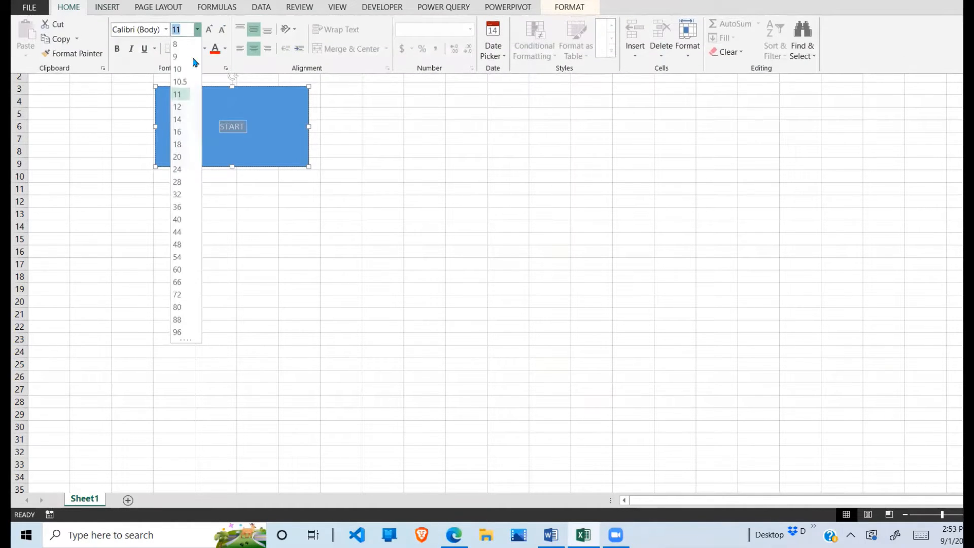
click(179, 170)
click(117, 49)
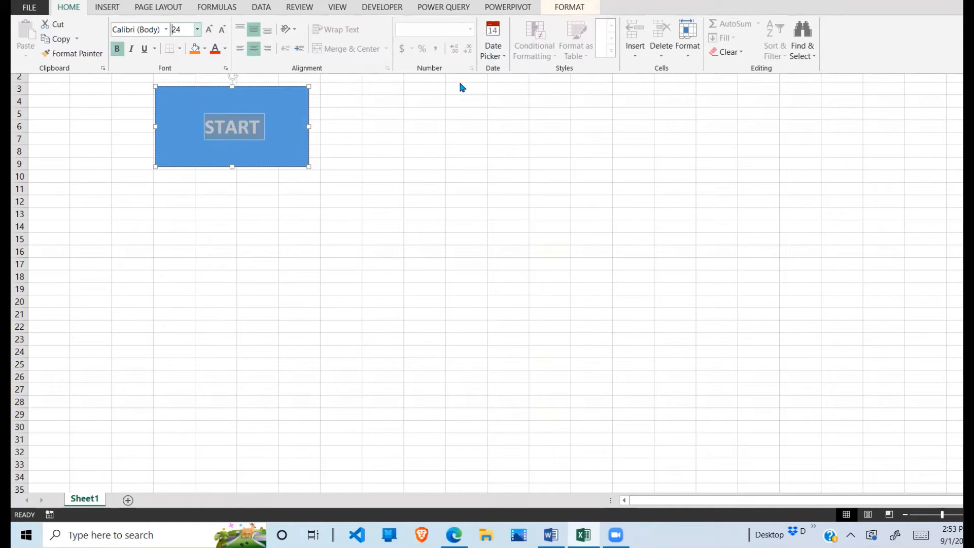
click(378, 154)
click(397, 153)
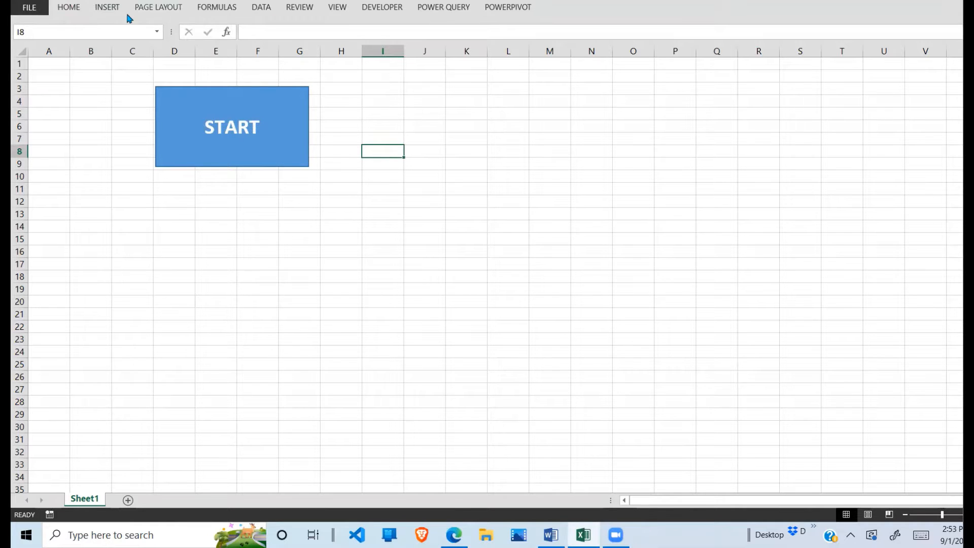
- Draw a straight arrow connector from the START rectangle's right-side connection point to about cell J6
click(112, 7)
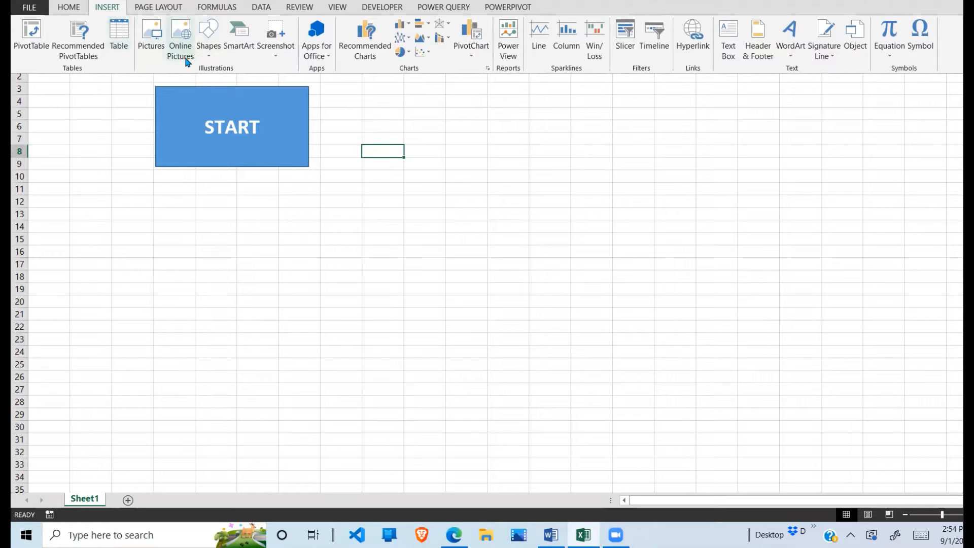
click(212, 56)
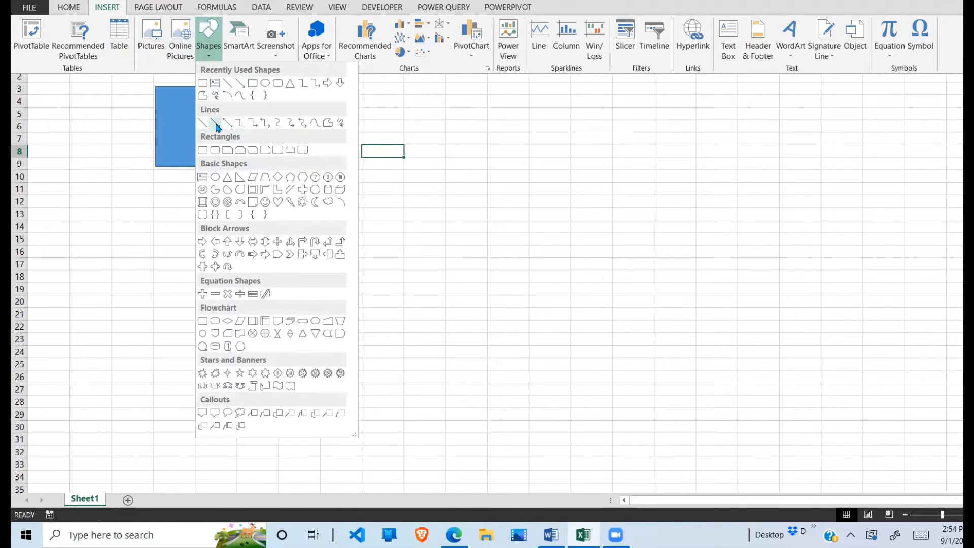
click(218, 123)
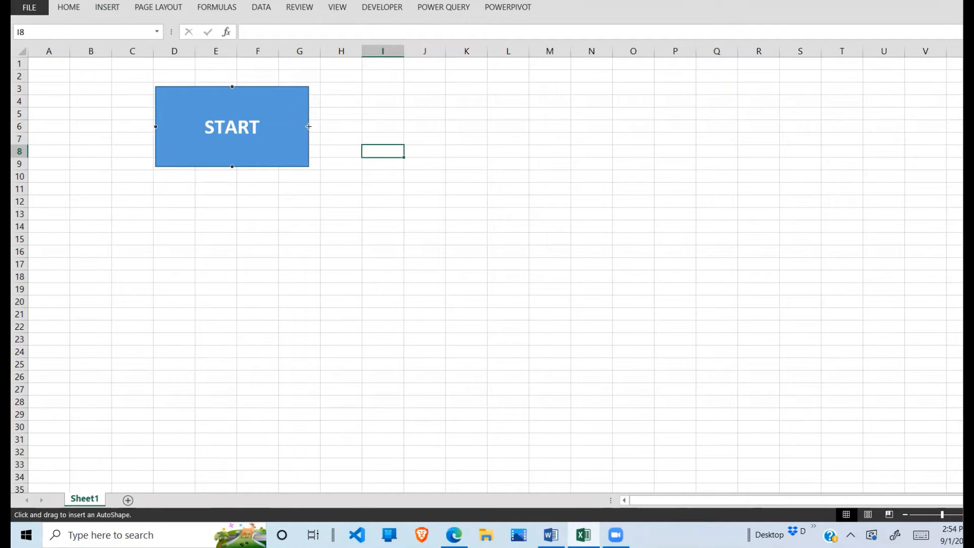
drag(309, 127, 421, 125)
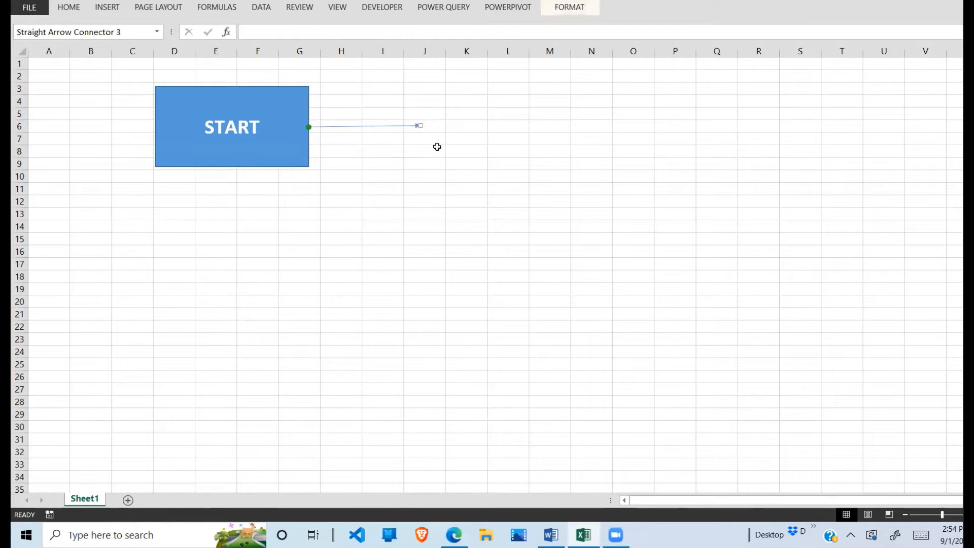
click(413, 153)
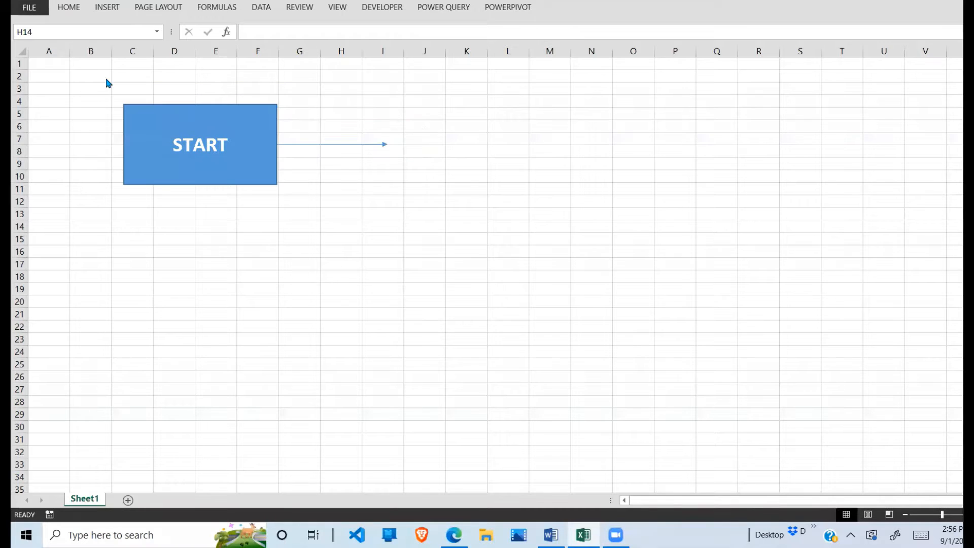
- Draw a Flowchart: Decision diamond just beyond the arrowhead, spanning about rows 3 to 9 in columns I to K
click(108, 7)
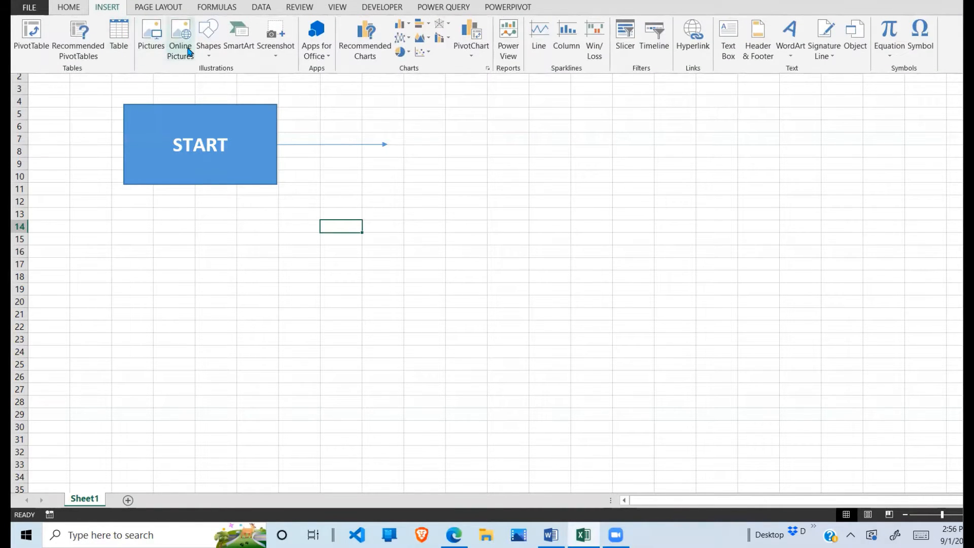
click(208, 38)
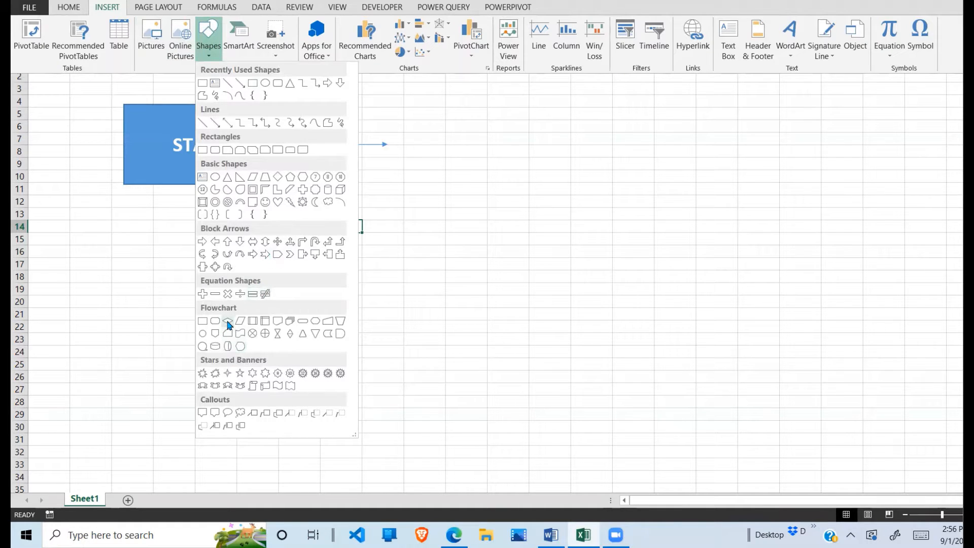
click(227, 321)
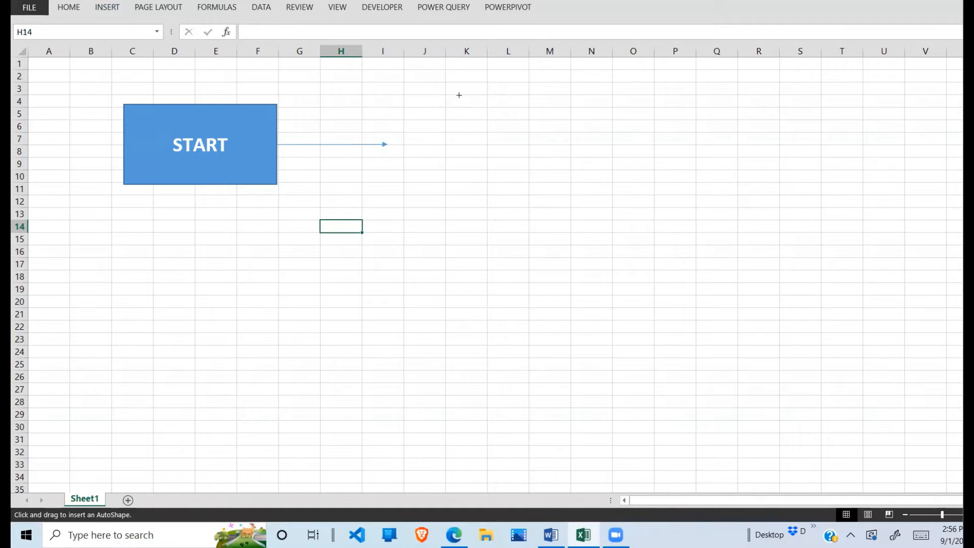
mouse_move(459, 95)
mouse_down()
mouse_move(398, 146)
mouse_move(396, 164)
mouse_up()
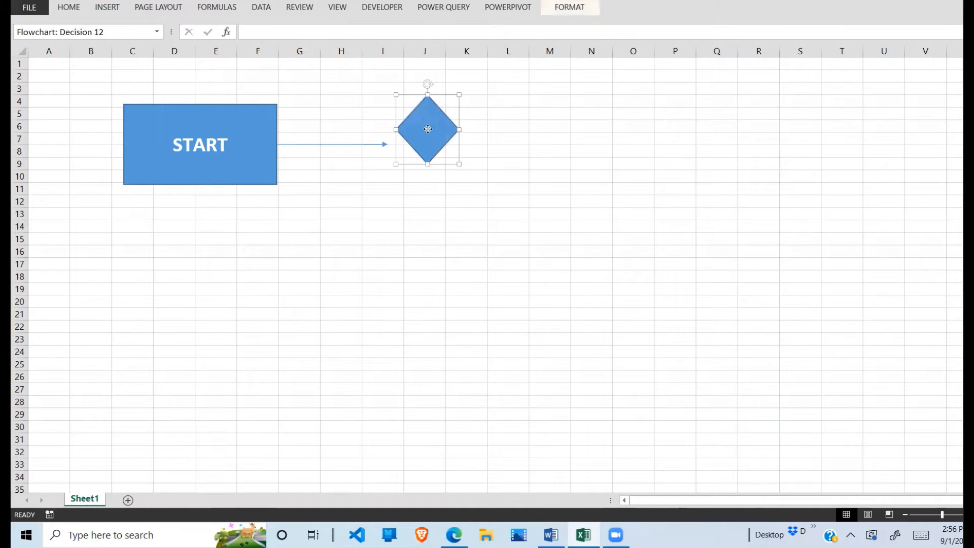
- Align the decision diamond with the arrow's tip, widen it to about column L and adjust its height
mouse_move(428, 129)
mouse_down()
mouse_move(431, 159)
mouse_move(421, 146)
mouse_up()
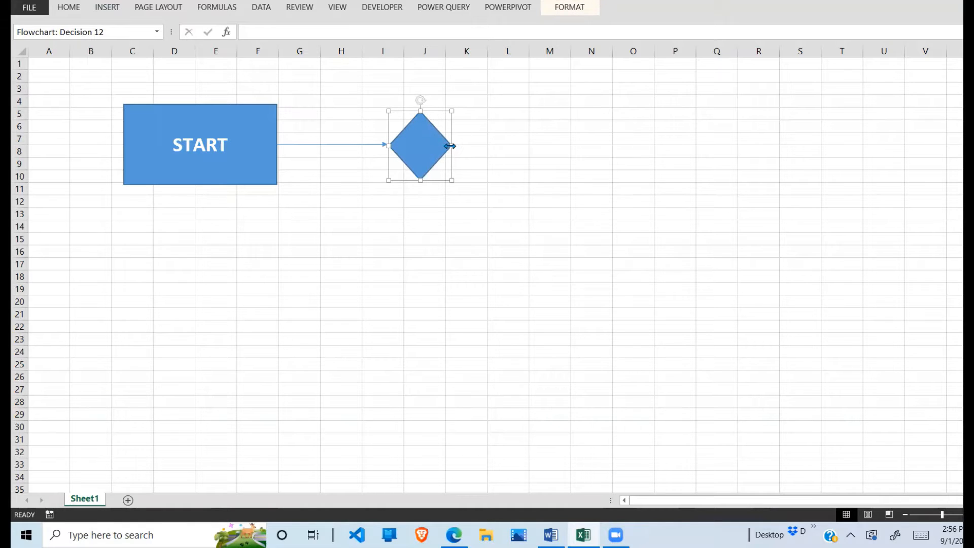
drag(450, 146, 516, 146)
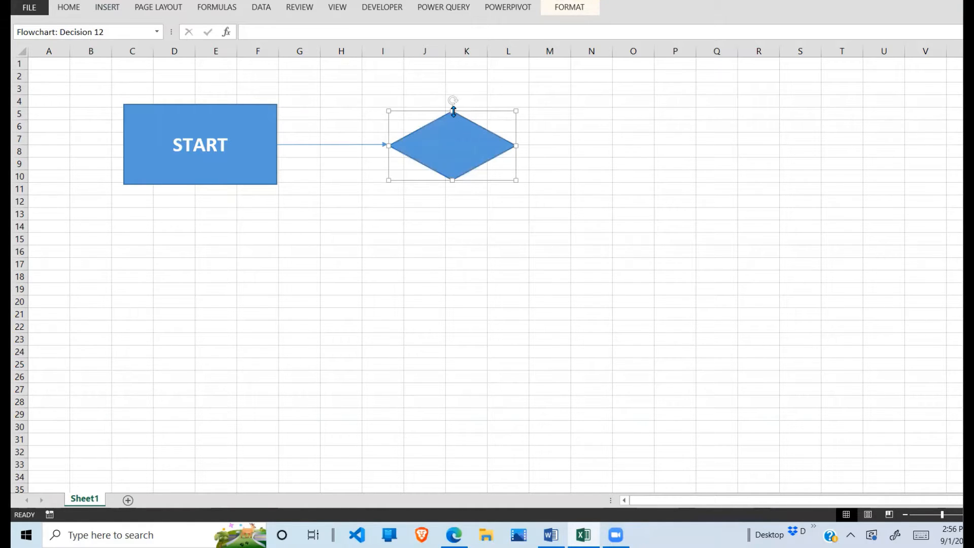
mouse_move(453, 111)
mouse_down()
mouse_move(452, 98)
mouse_move(454, 133)
mouse_move(450, 125)
mouse_up()
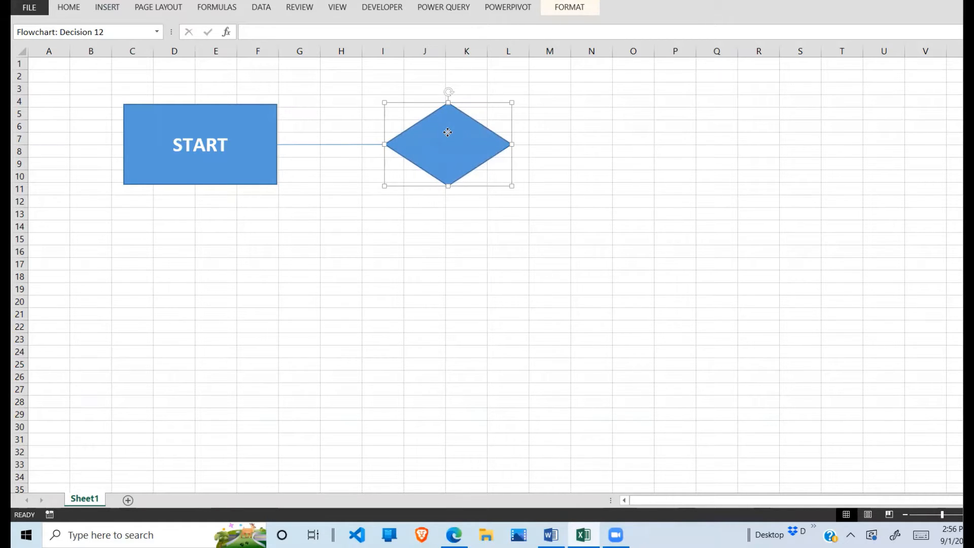
- Add the text "YES/NO?" inside the decision diamond
right_click(448, 132)
click(477, 207)
text(yes)
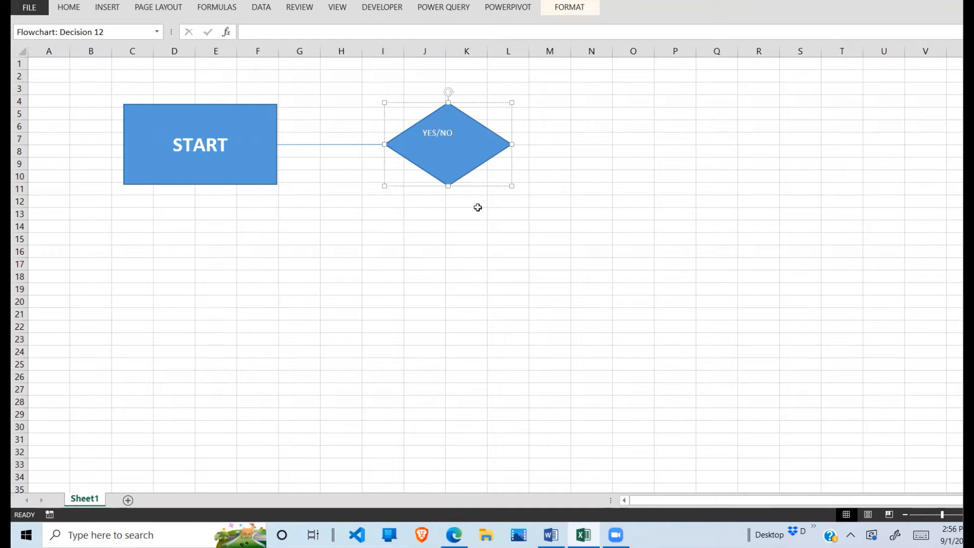
click(455, 217)
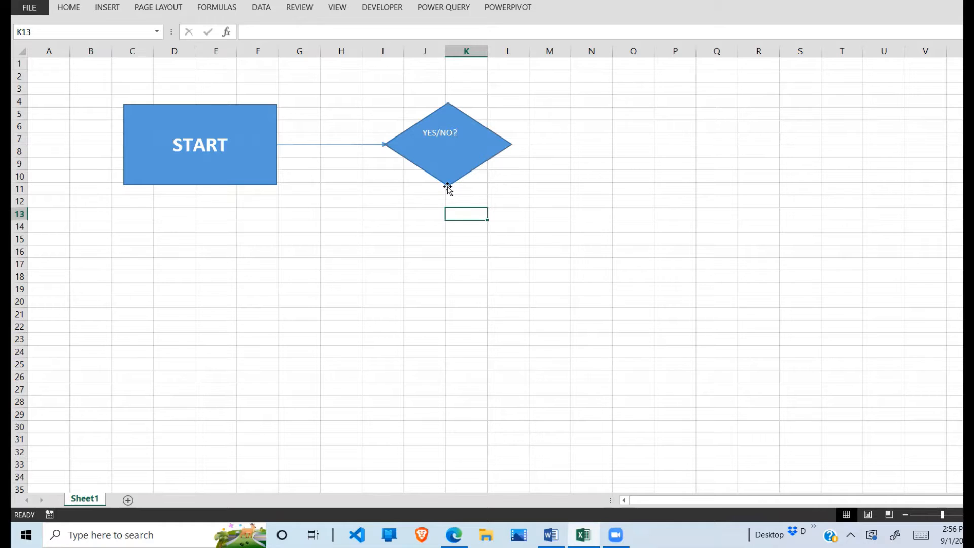
- Draw a straight arrow connector from the decision diamond's bottom point nearly straight down to about row 17
click(108, 7)
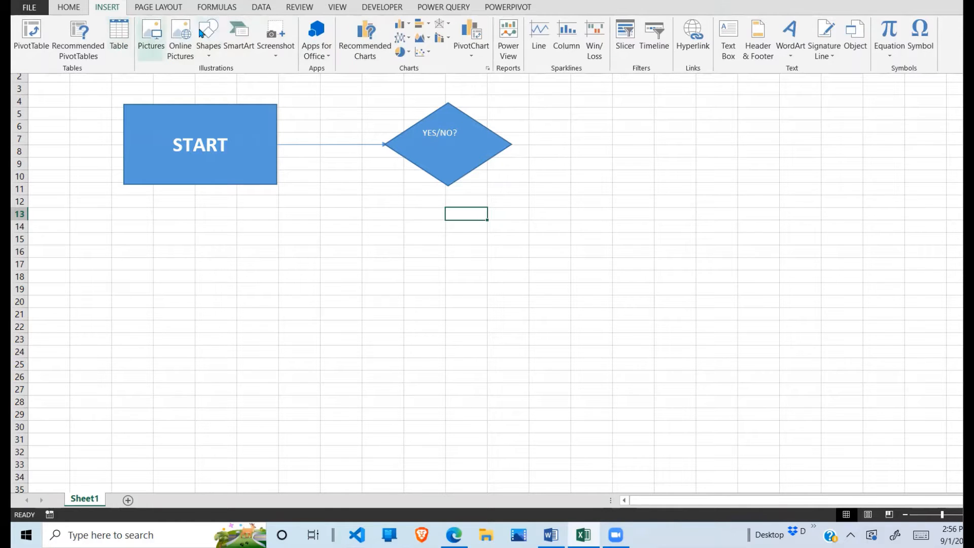
click(208, 41)
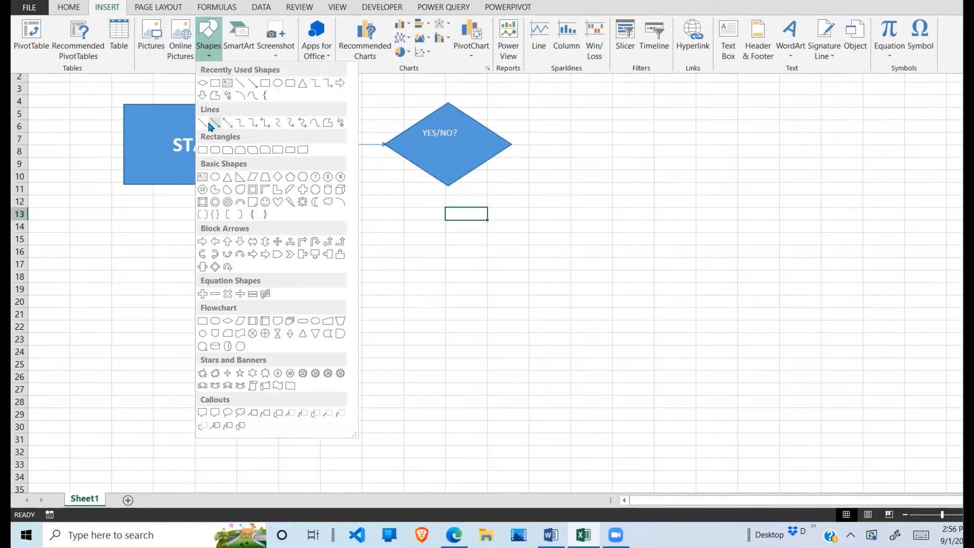
click(216, 124)
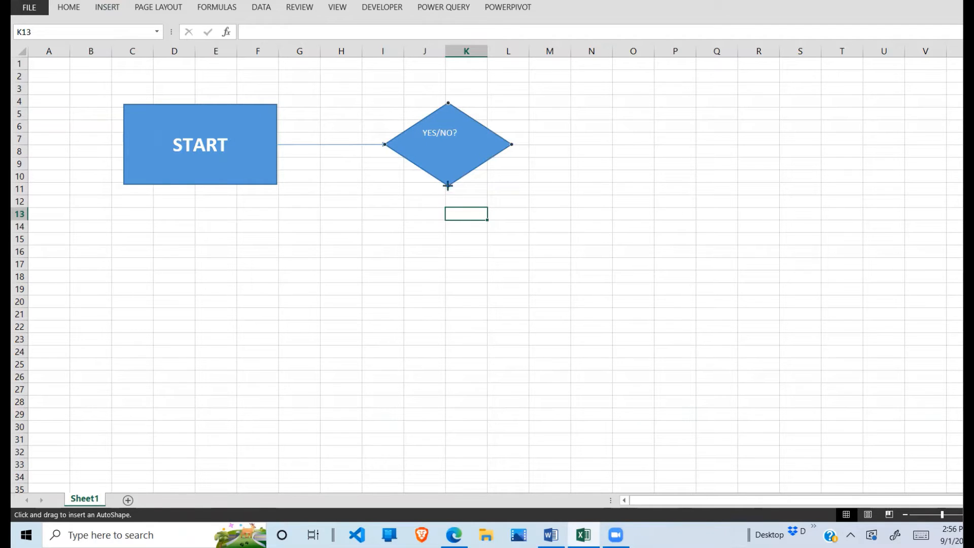
drag(448, 186, 506, 242)
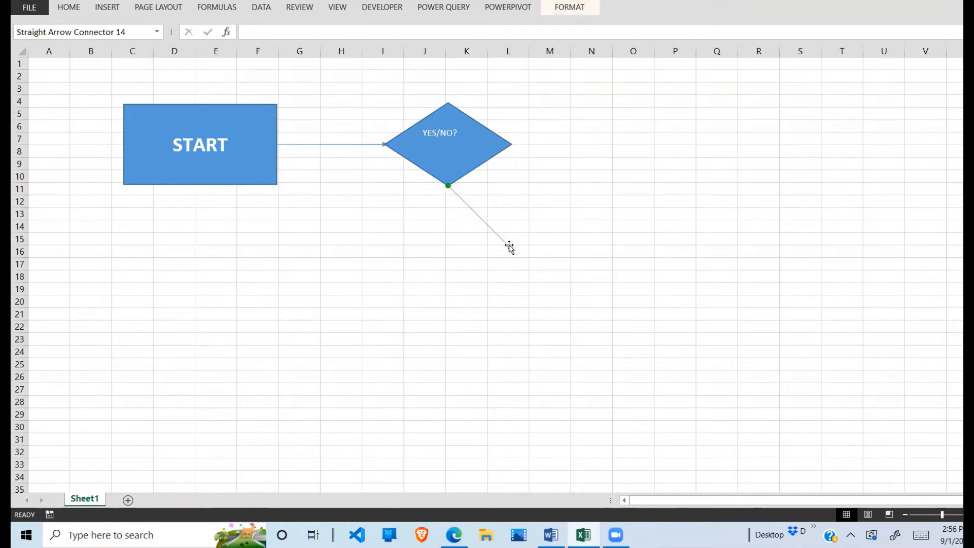
drag(510, 246, 445, 263)
click(493, 267)
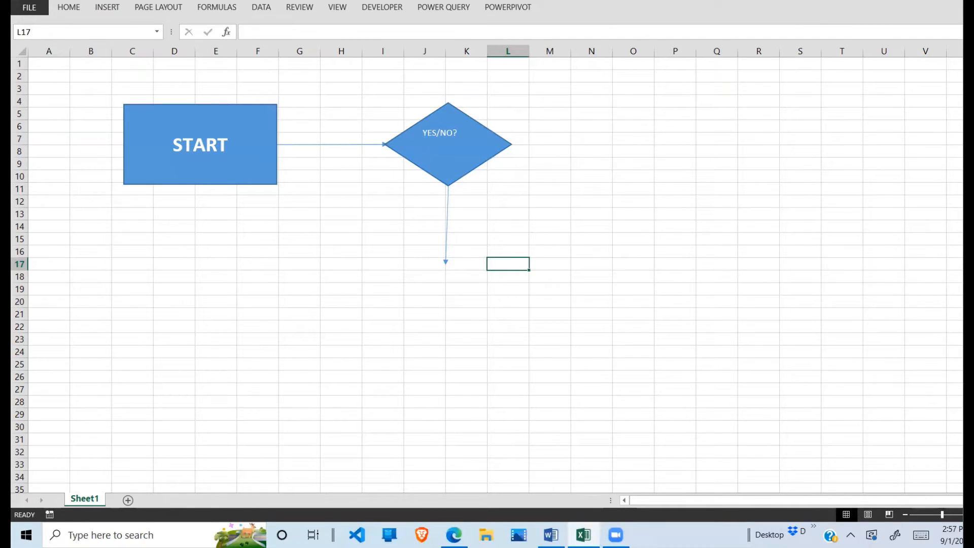
- Draw a Flowchart: Process box under the vertical arrow's tip, about rows 17 to 23, and widen it to span columns I to L
click(110, 9)
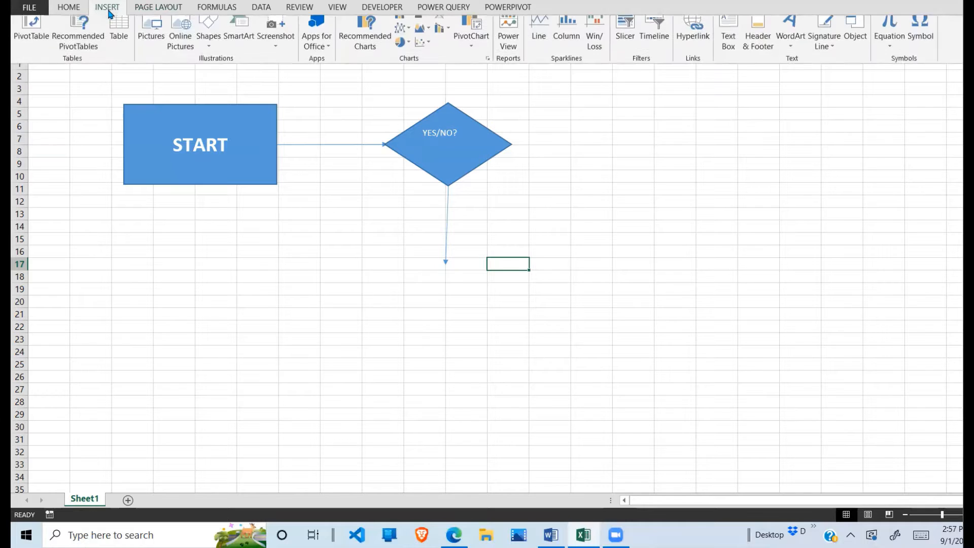
click(208, 35)
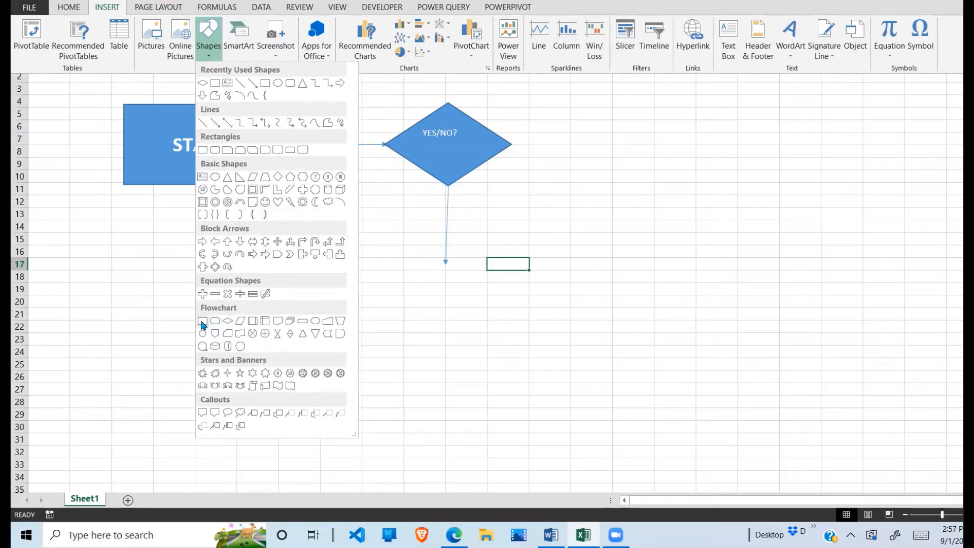
click(202, 321)
drag(410, 263, 502, 342)
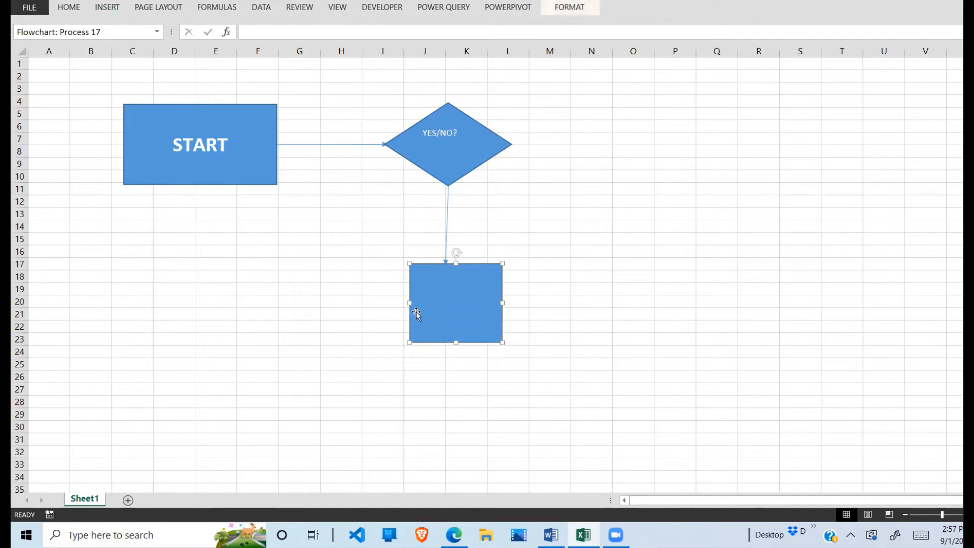
drag(409, 303, 391, 303)
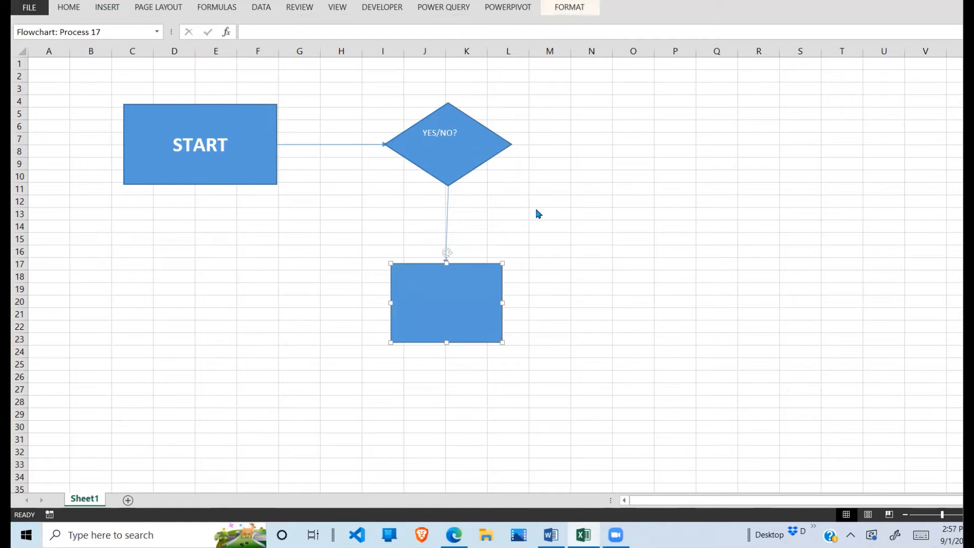
click(537, 213)
- Try to copy the START box's formatting onto the decision diamond with Format Painter
click(195, 143)
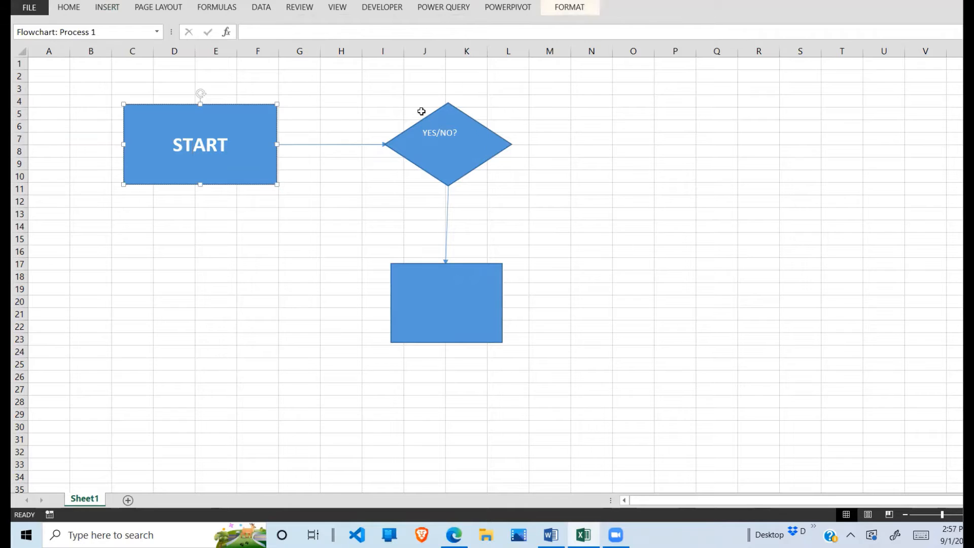
click(69, 9)
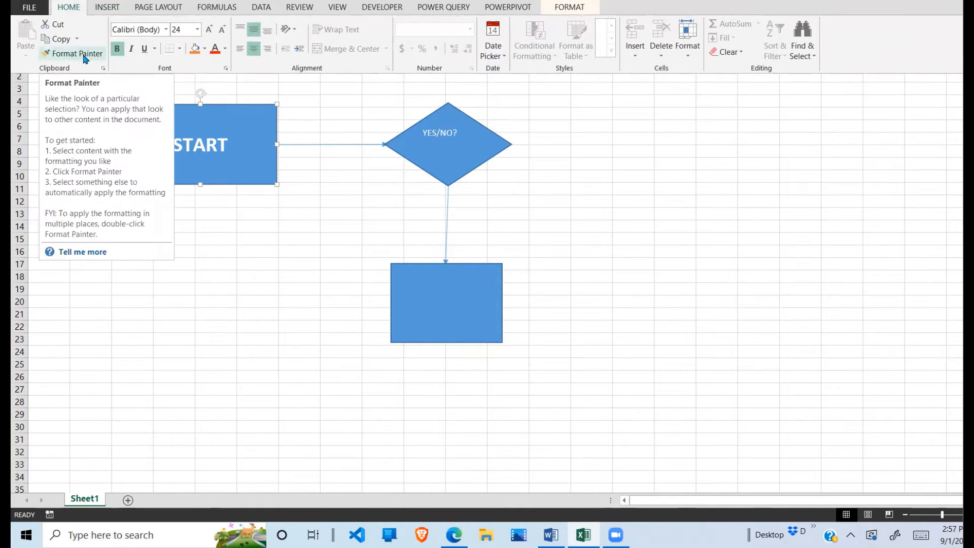
click(84, 56)
click(450, 147)
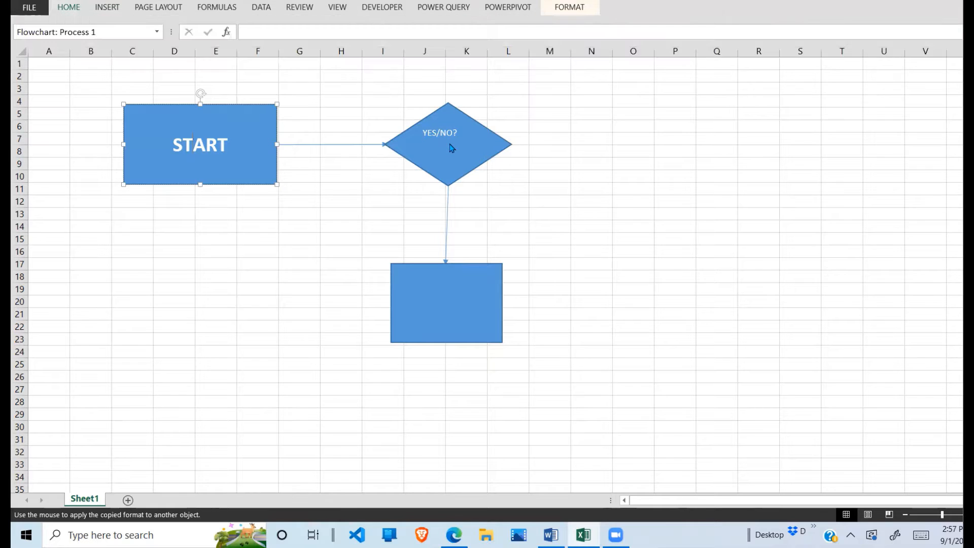
click(453, 161)
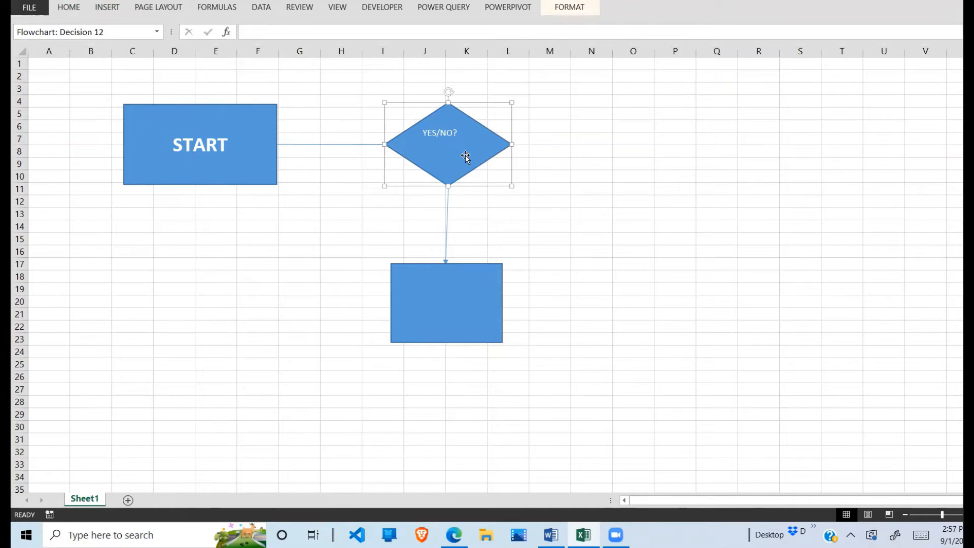
click(233, 147)
click(403, 147)
- Apply the START box's text formatting to the decision diamond's text with Format Painter
click(195, 151)
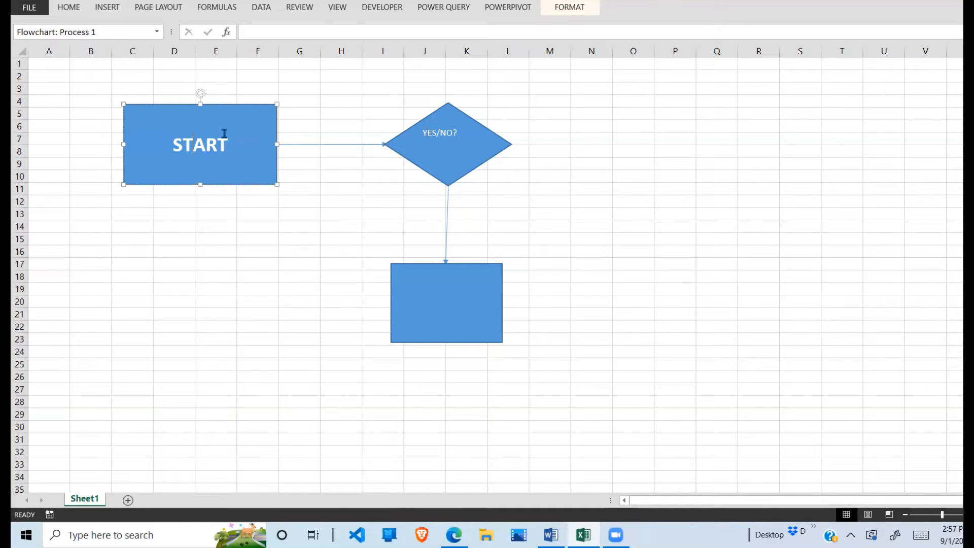
click(70, 7)
click(74, 53)
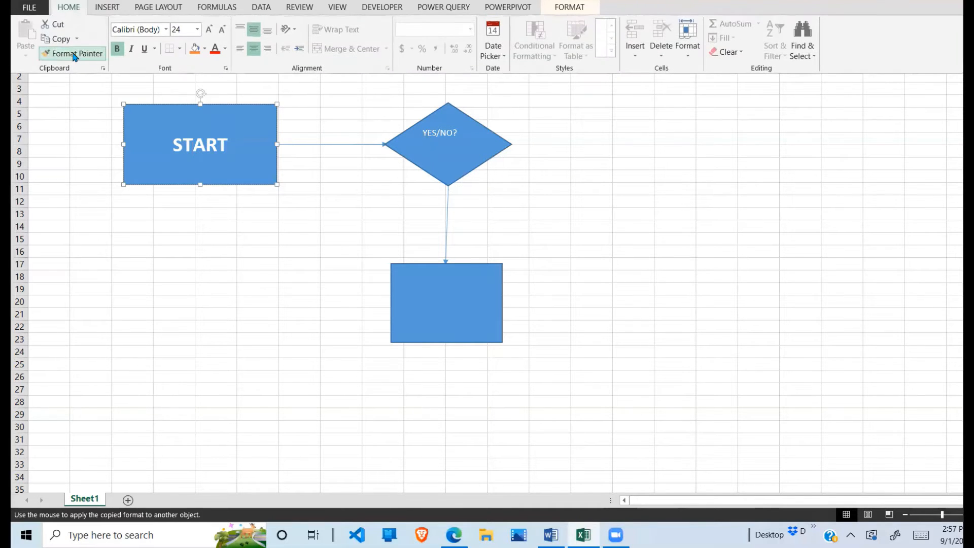
click(435, 128)
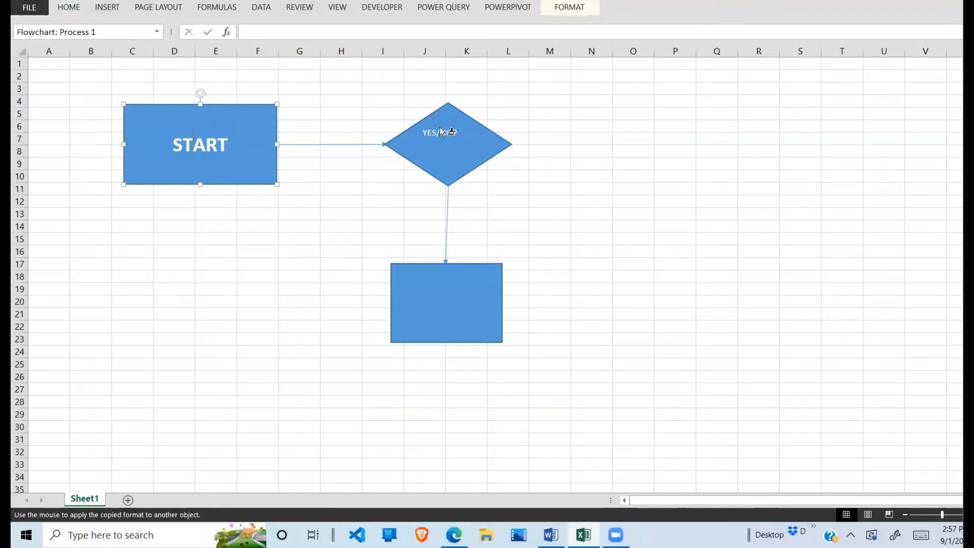
click(436, 131)
click(587, 173)
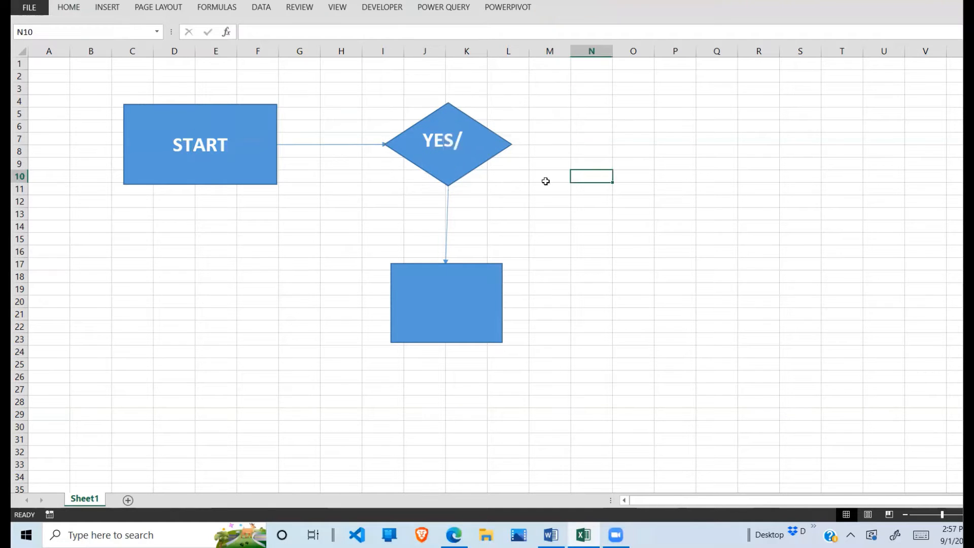
- Stretch the decision diamond vertically at both ends so it spans about rows 3 to 12
click(441, 167)
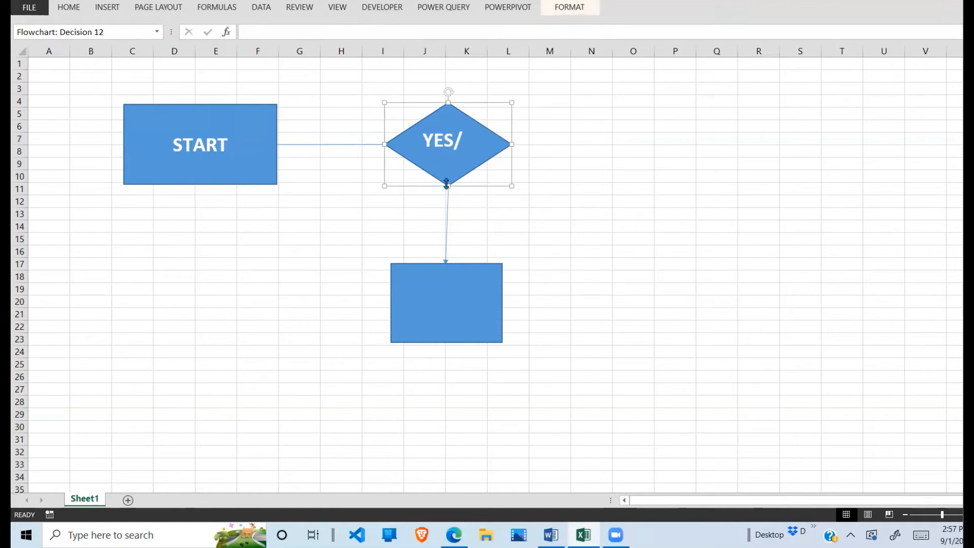
drag(446, 185, 447, 201)
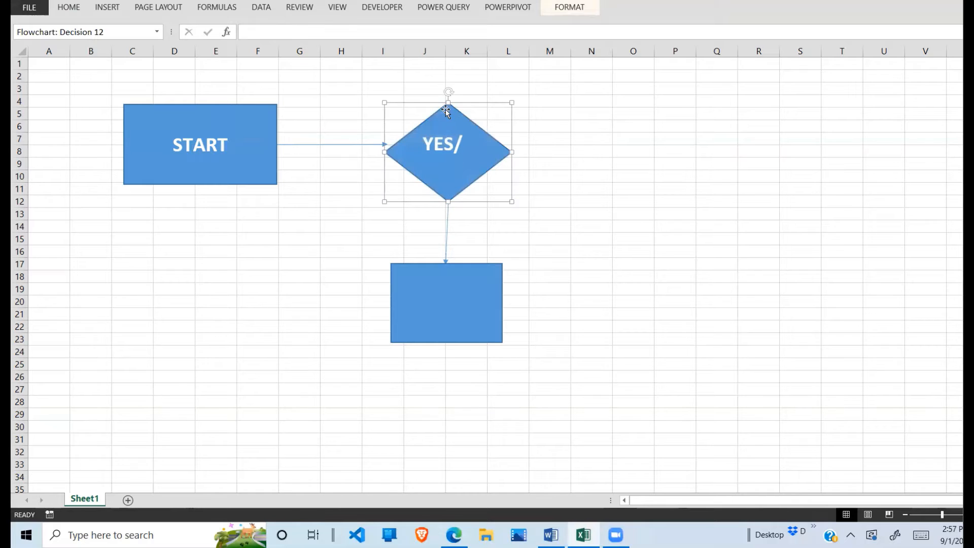
drag(449, 100, 449, 86)
click(527, 138)
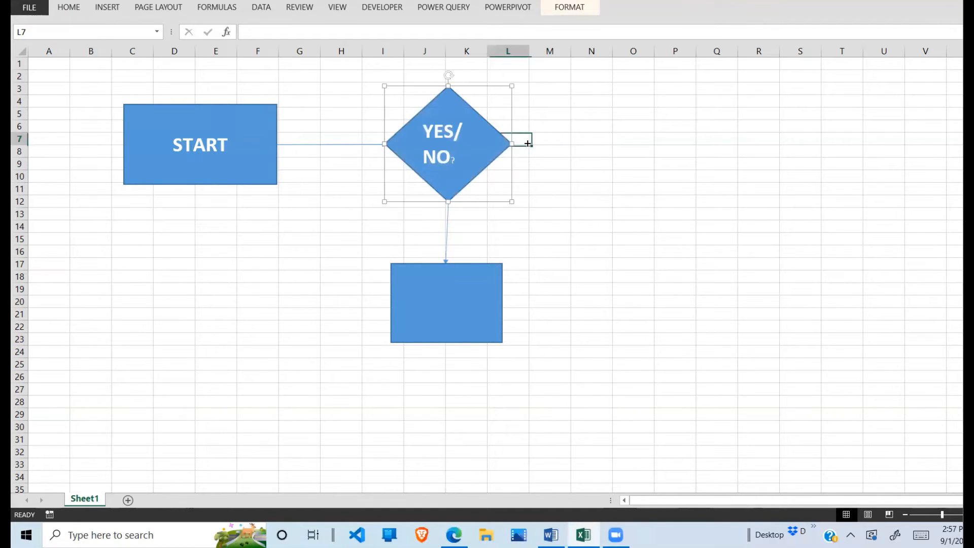
- Edit the diamond's text to "YES/NO ?" with the question mark in the same large bold lettering
click(464, 156)
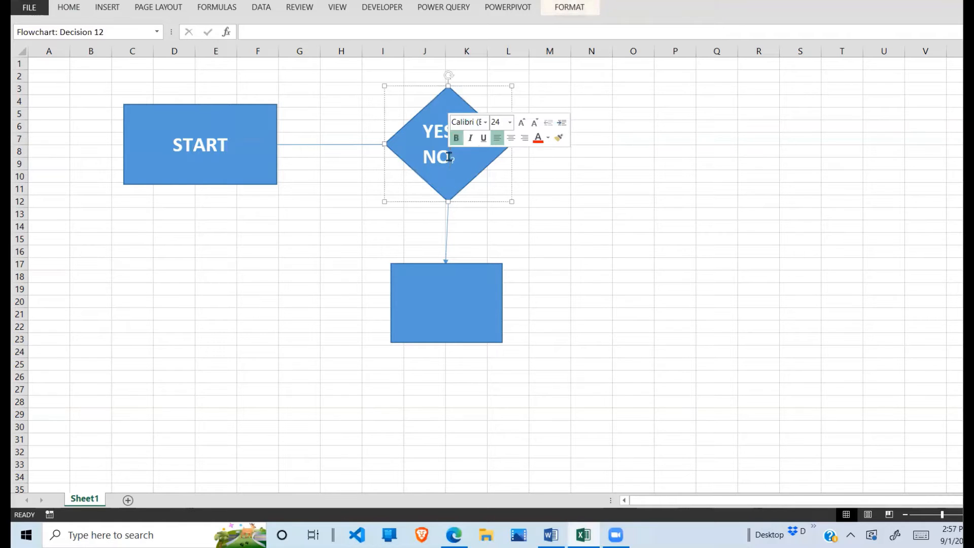
click(575, 163)
click(464, 157)
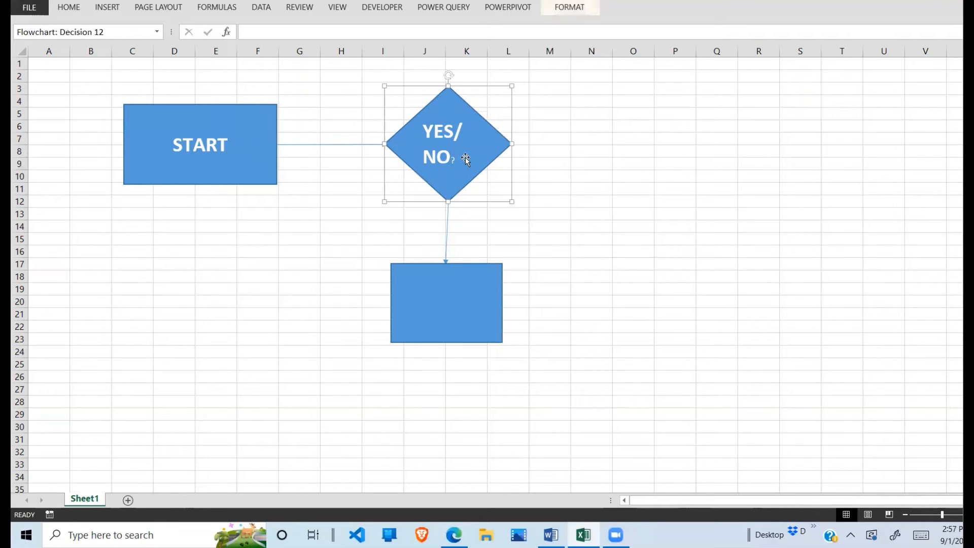
click(440, 157)
click(625, 155)
click(588, 199)
- Add the text "STEP 1" inside the process box below the decision diamond
click(446, 299)
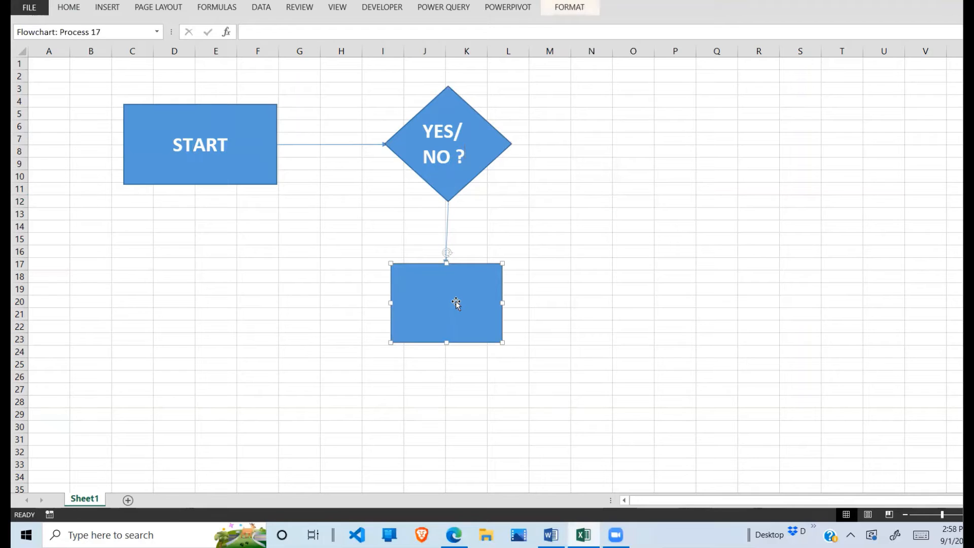
right_click(449, 303)
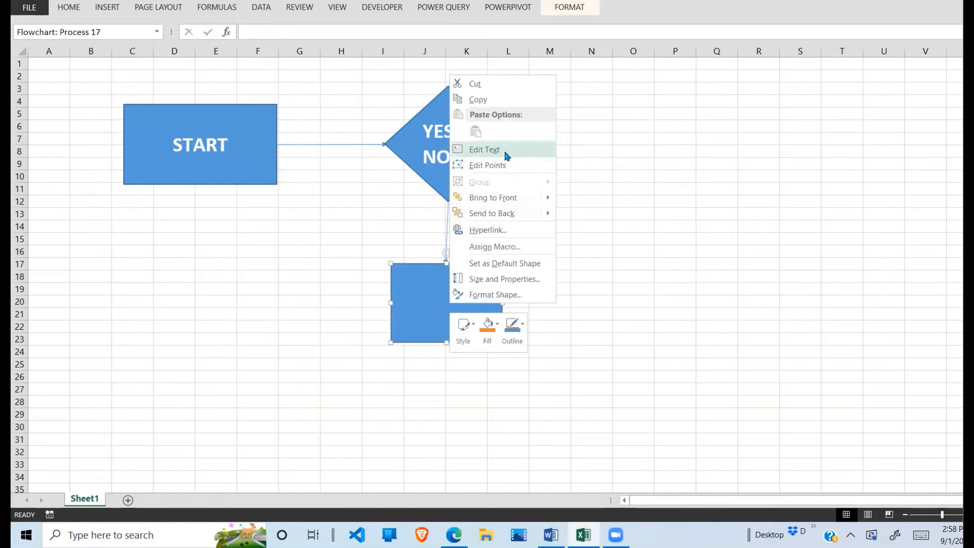
click(507, 150)
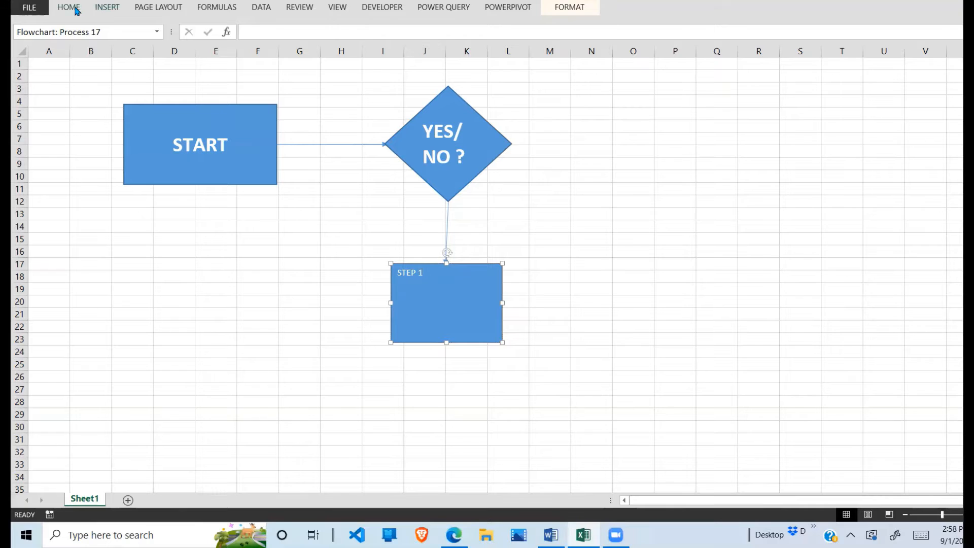
- Make the "STEP 1" text bold at font size 20 and centre it horizontally and vertically in its box
click(74, 8)
click(117, 49)
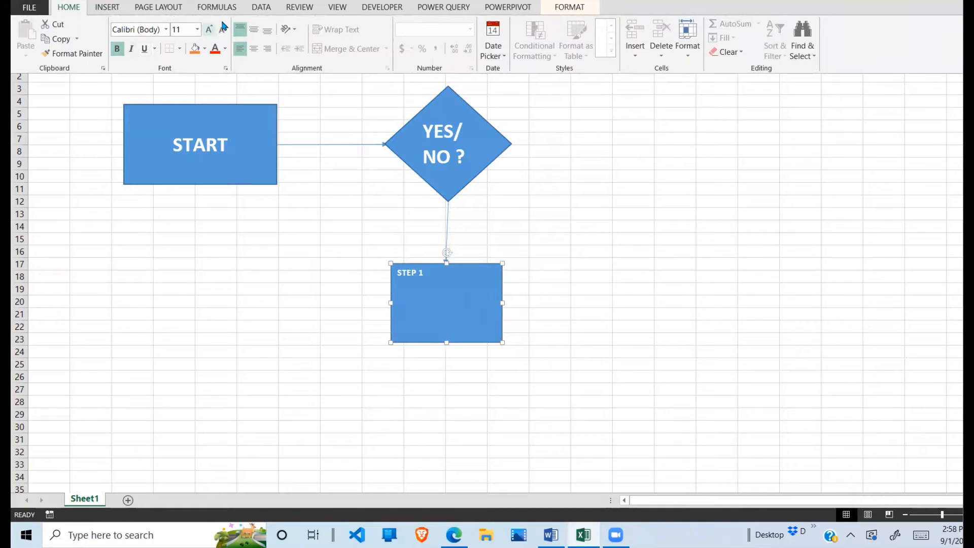
click(253, 29)
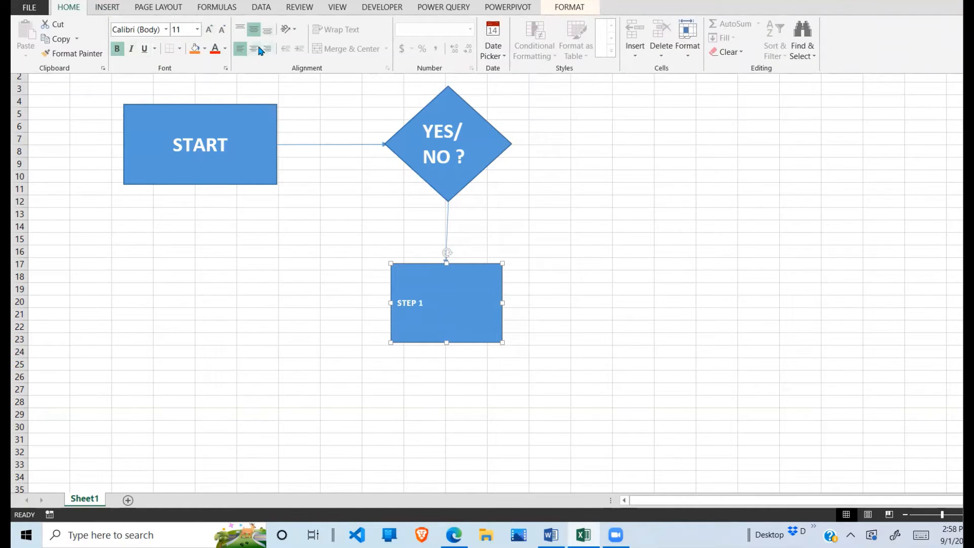
click(253, 49)
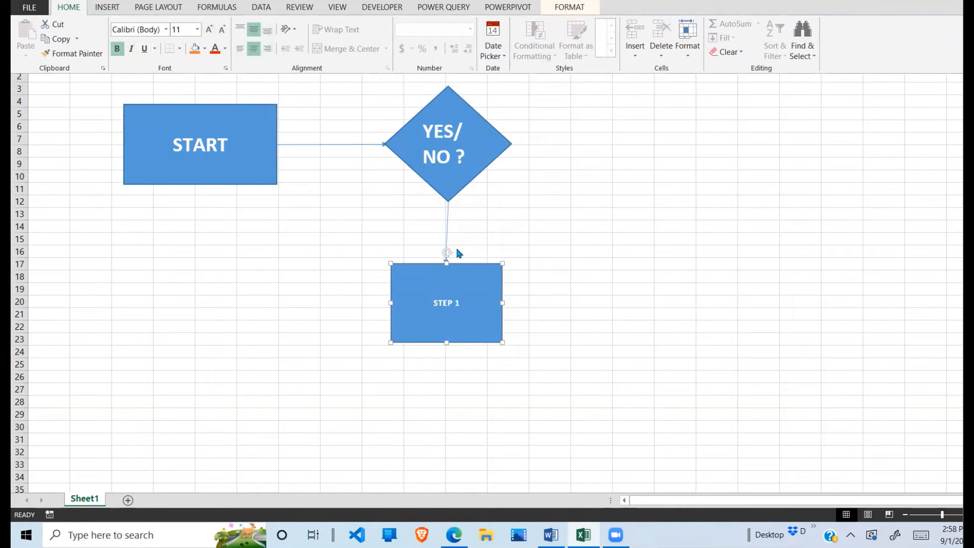
click(198, 29)
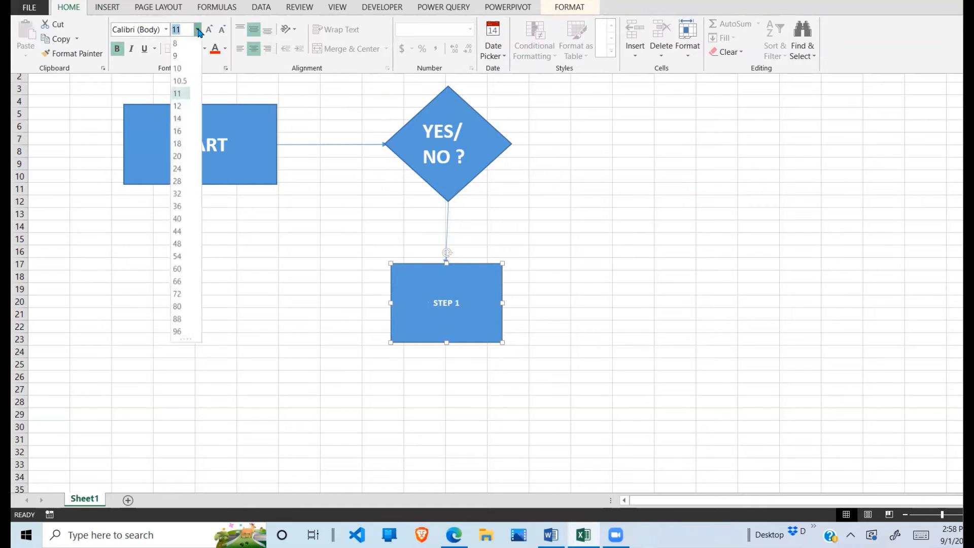
click(177, 157)
key(ctrl+F1)
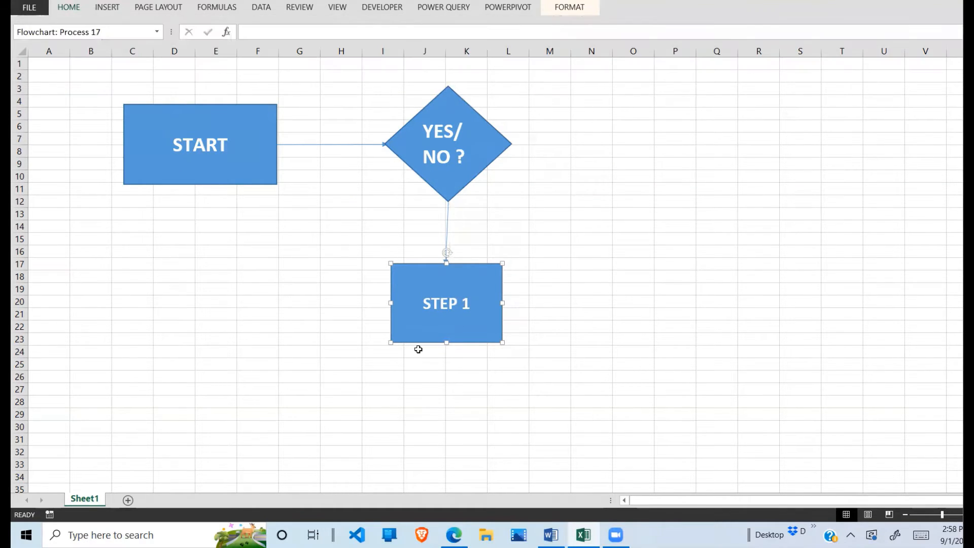
click(418, 349)
- Insert a text box reading "YES" just left of the vertical arrow, about rows 13 to 15 in columns I to J
click(516, 200)
click(441, 209)
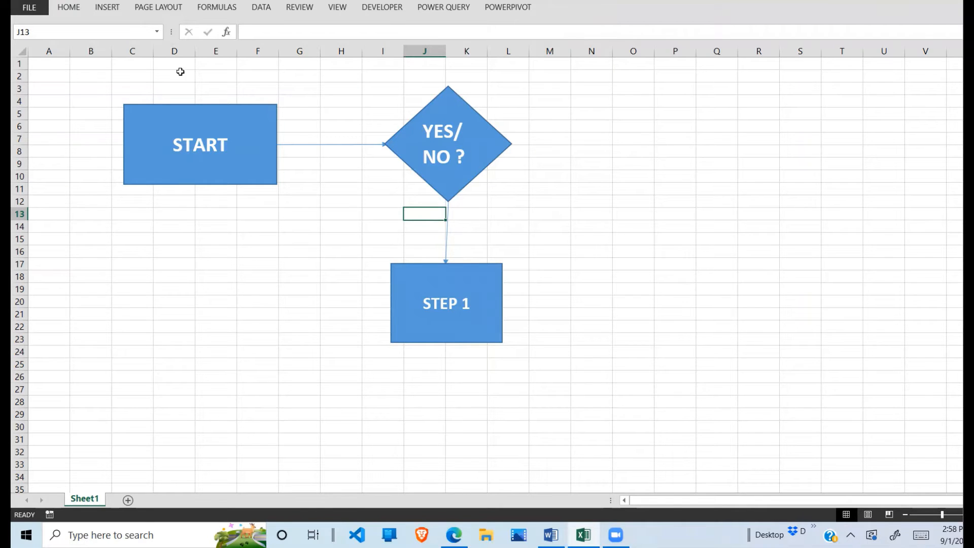
click(107, 8)
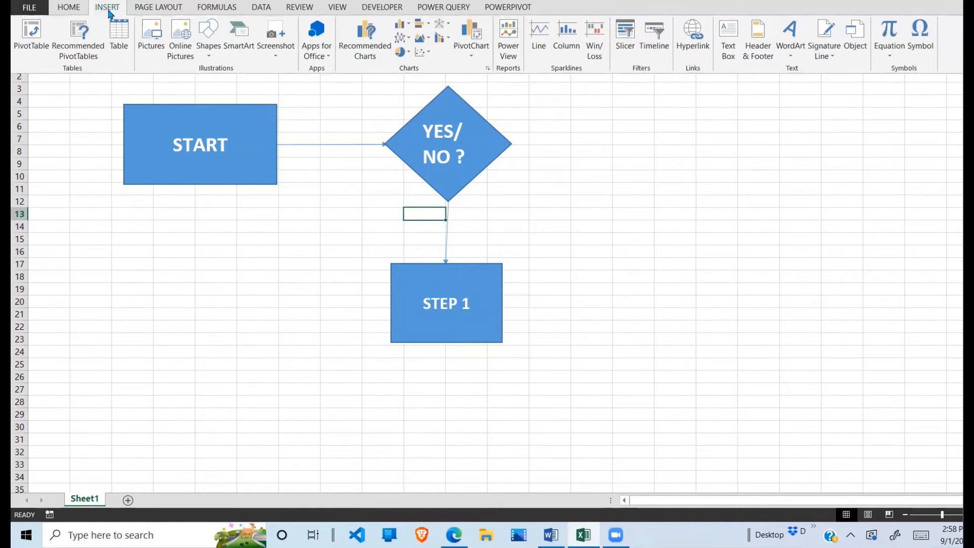
click(729, 40)
drag(388, 212, 426, 240)
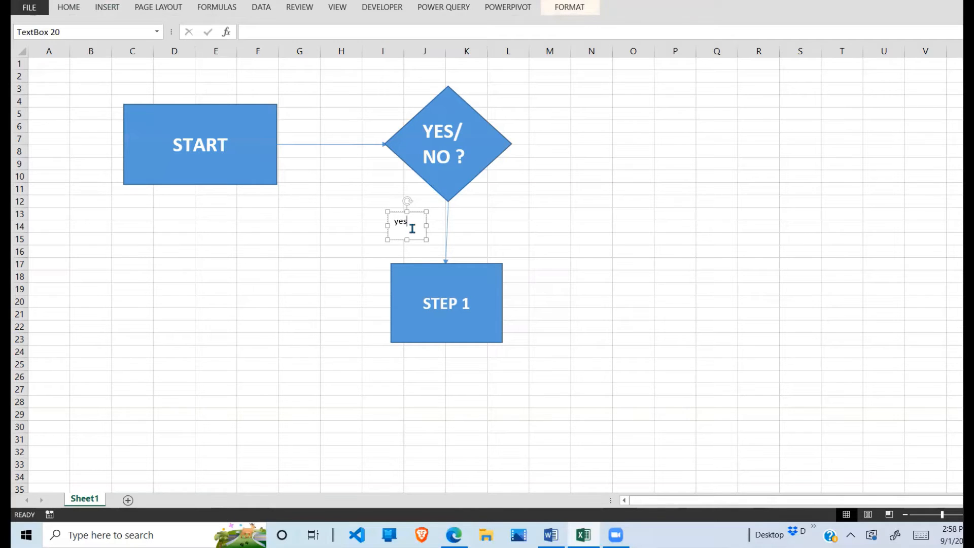
key(BackSpace)
click(533, 223)
- Centre the "YES" label horizontally and vertically within its text box
click(414, 228)
click(73, 9)
click(254, 50)
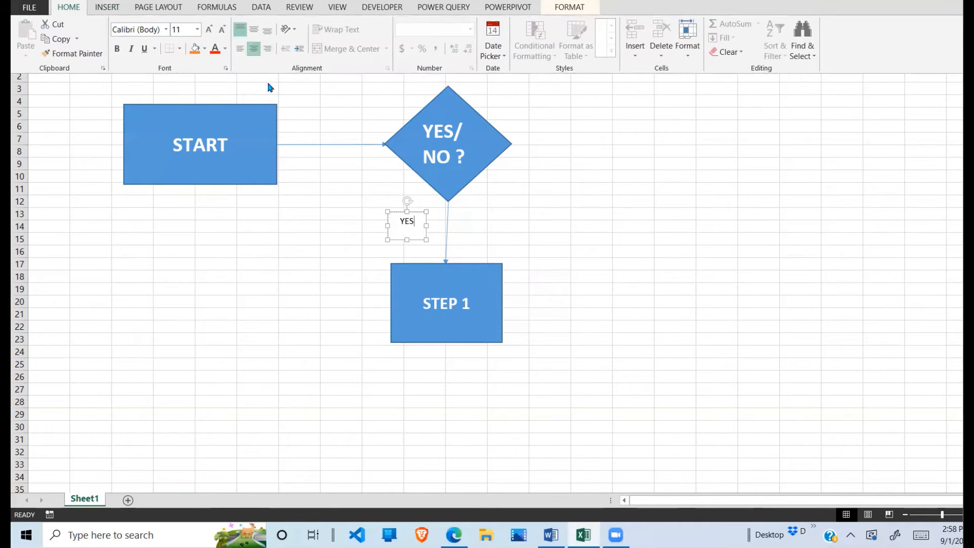
click(253, 29)
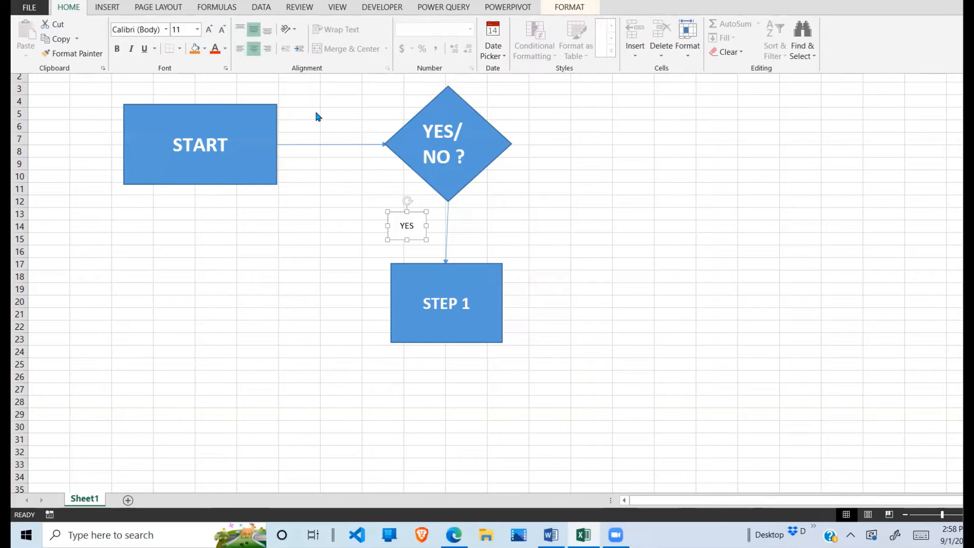
- Try to make the "YES" label bold at font size 18
click(117, 49)
click(198, 29)
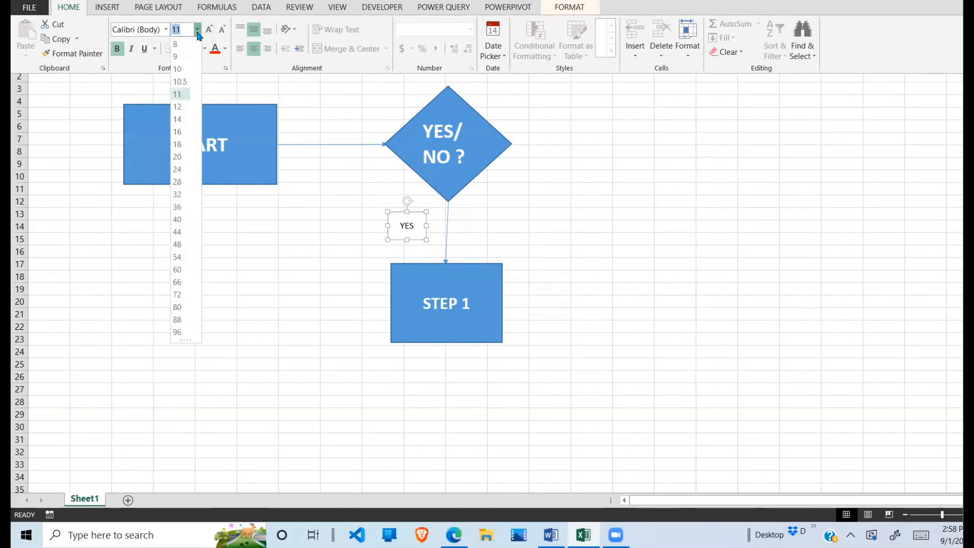
click(178, 147)
click(574, 209)
click(372, 236)
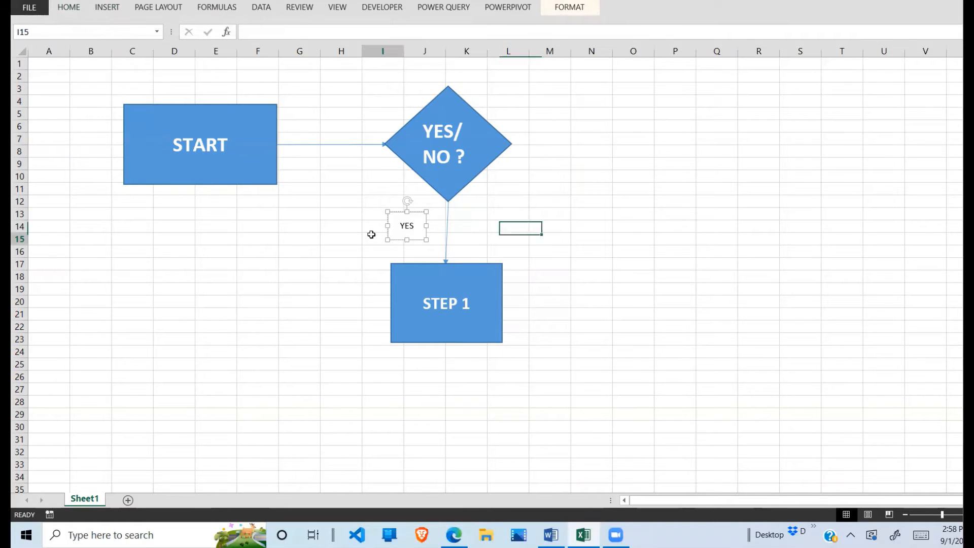
- Make the "YES" label bold at font size 20
click(406, 226)
drag(417, 225, 394, 225)
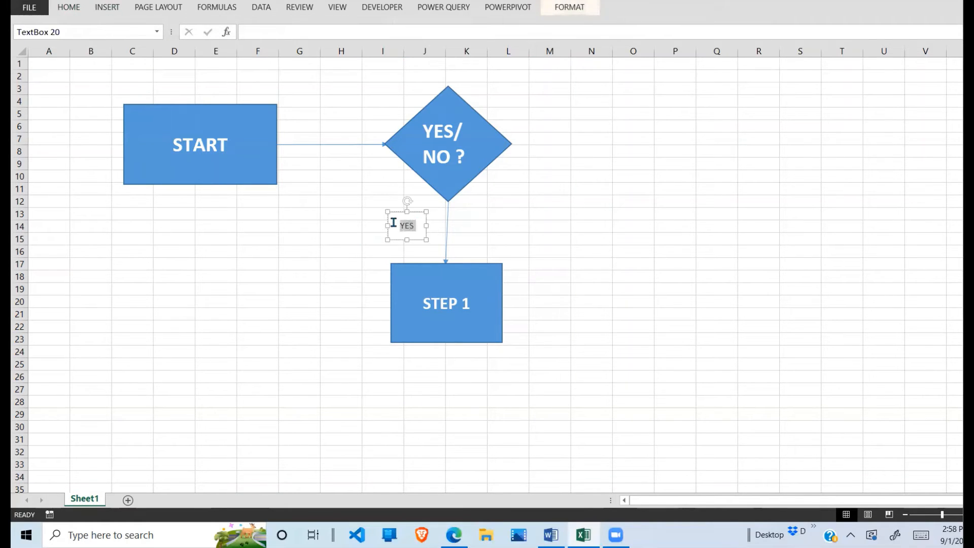
click(70, 6)
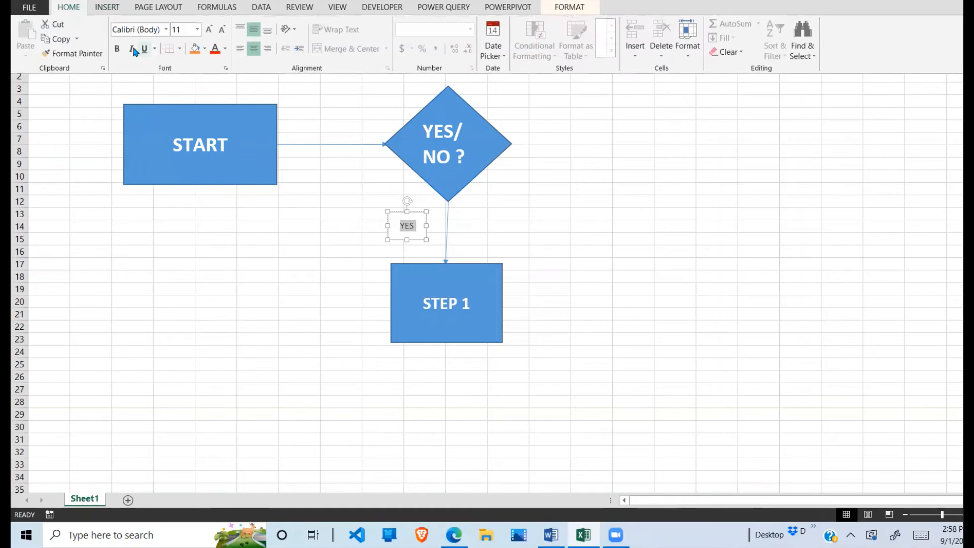
click(117, 48)
click(197, 29)
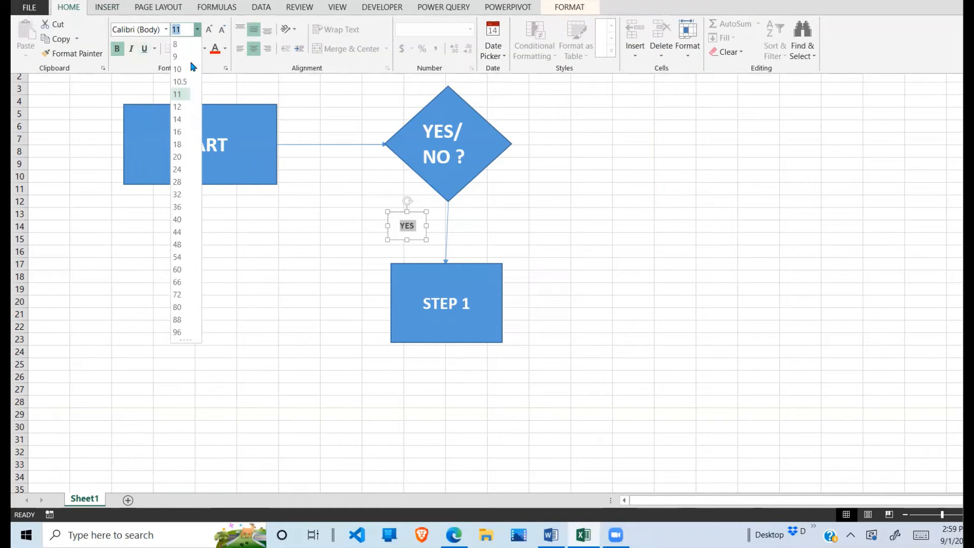
click(178, 156)
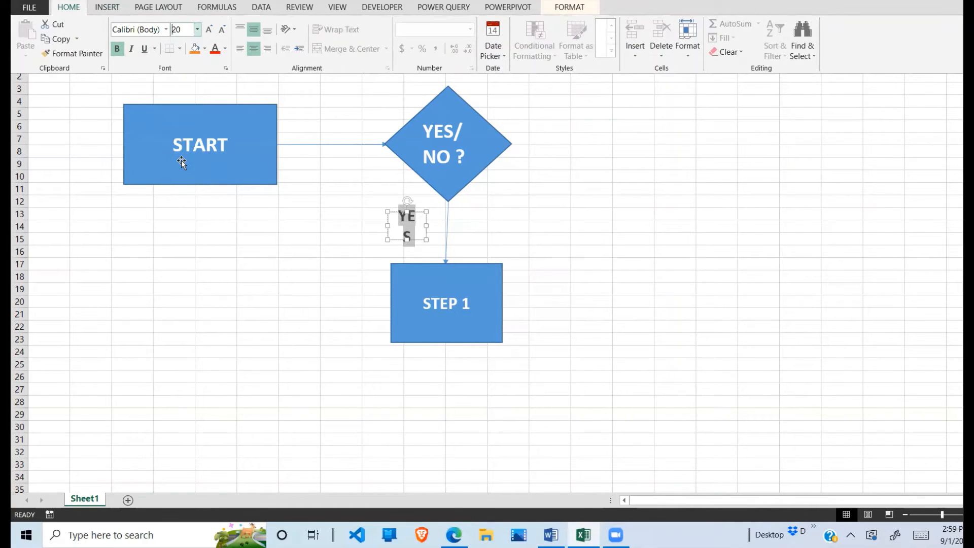
- Extend the "YES" text box slightly to the left so the label fits on one line
click(414, 224)
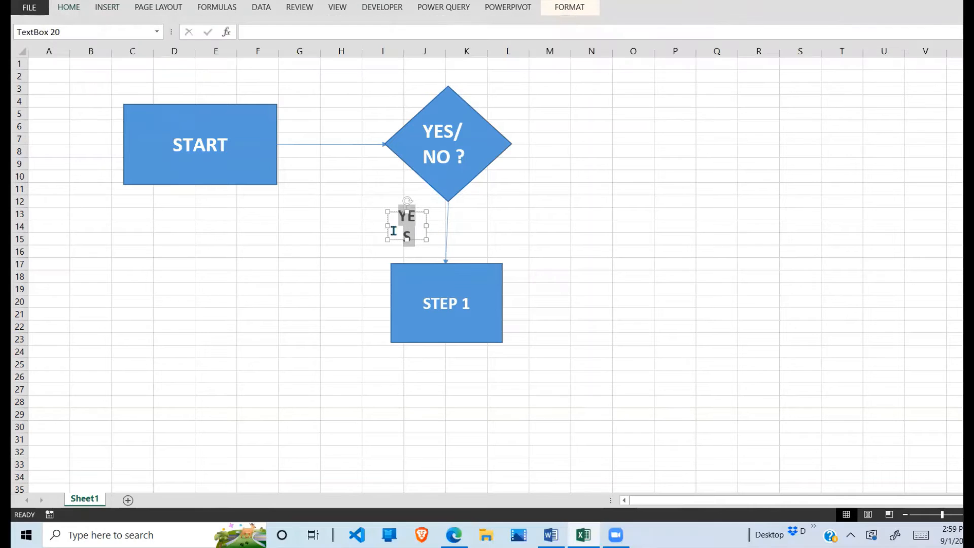
drag(386, 226, 378, 226)
click(499, 226)
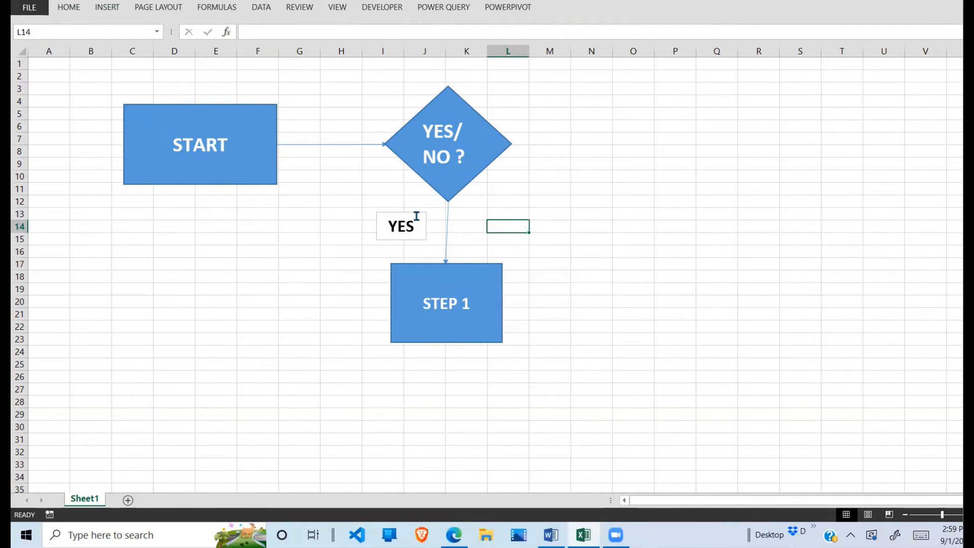
click(415, 225)
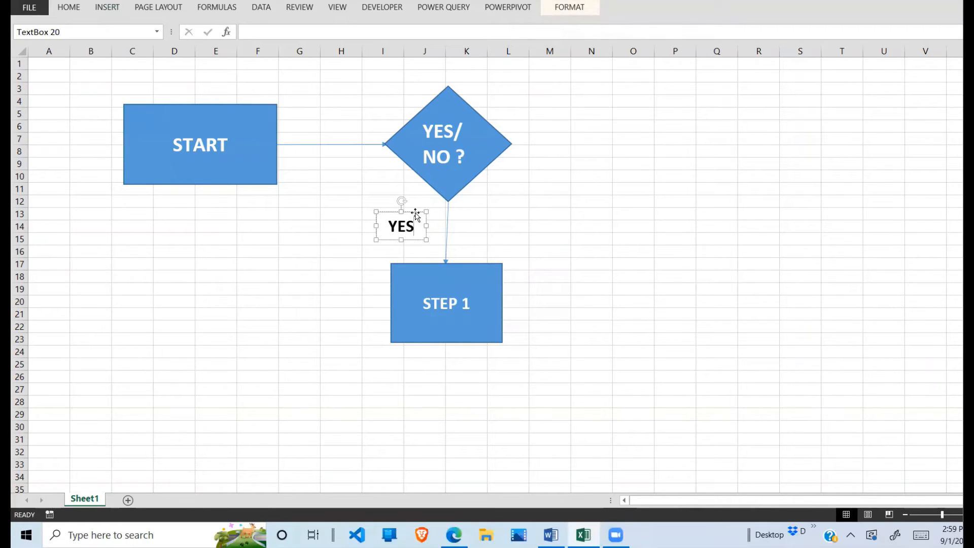
right_click(415, 215)
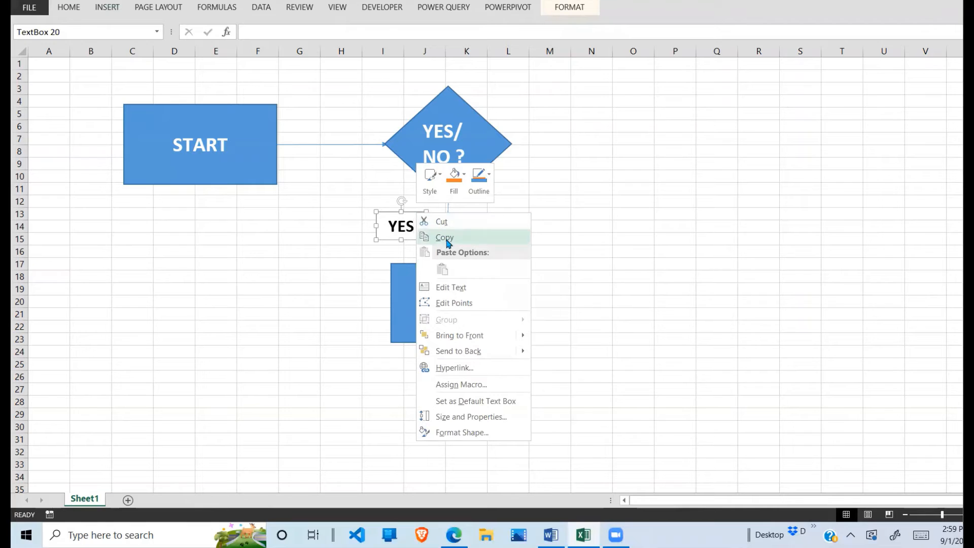
click(446, 238)
right_click(557, 176)
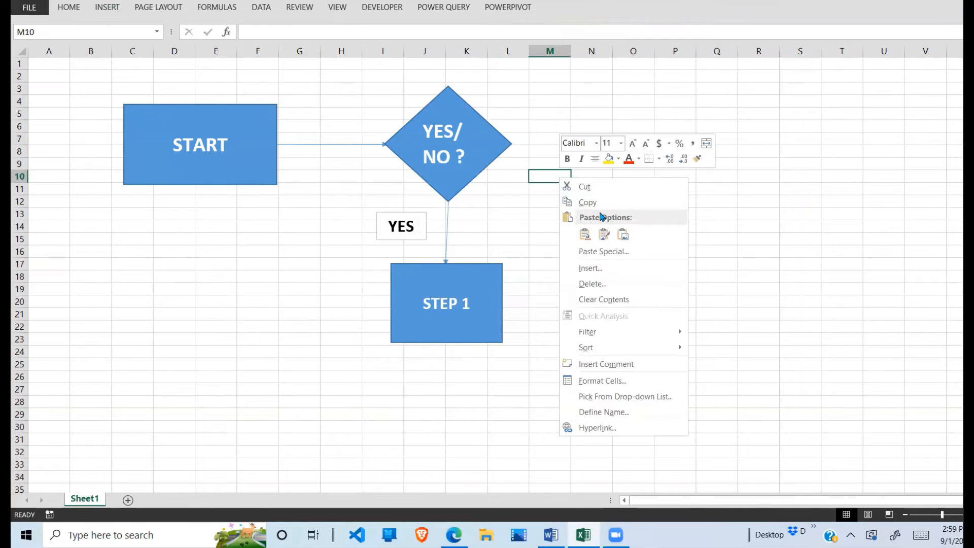
click(587, 203)
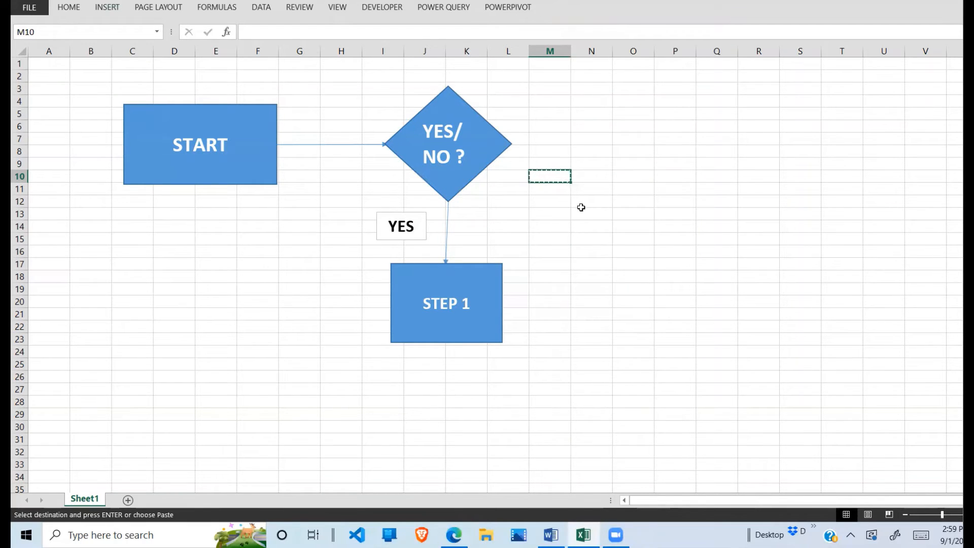
key(ctrl+z)
click(565, 212)
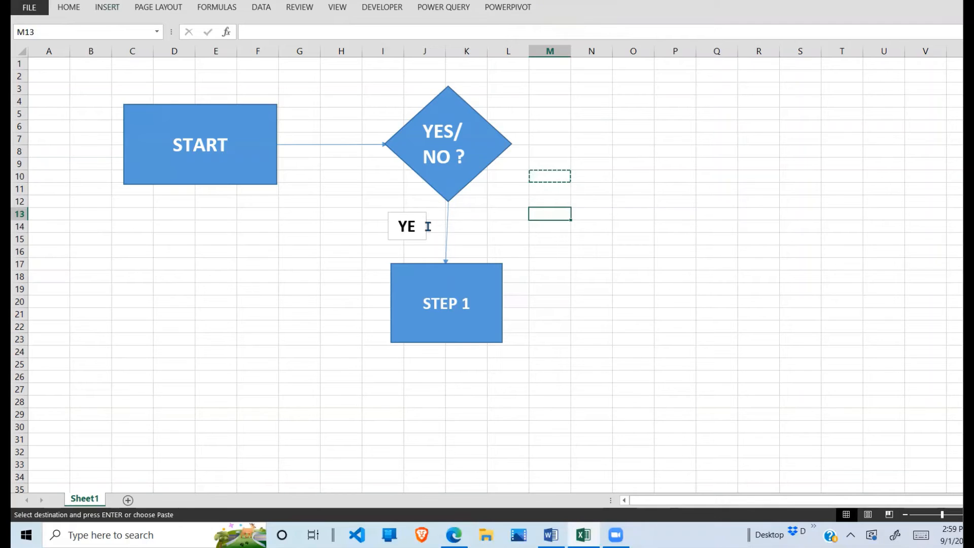
- Widen the "YES" text box leftward until its text fits on one line, and copy the box
click(412, 229)
drag(388, 225, 376, 225)
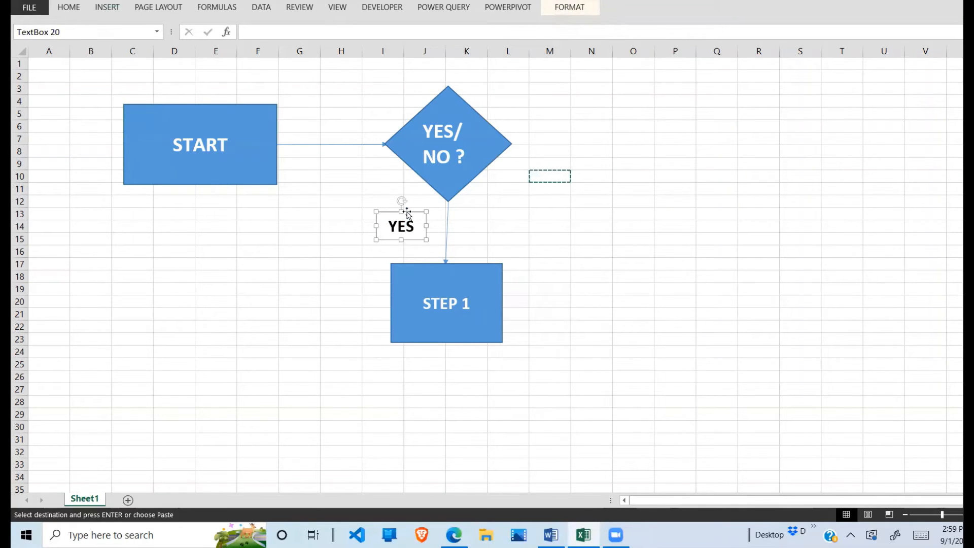
right_click(408, 215)
click(435, 235)
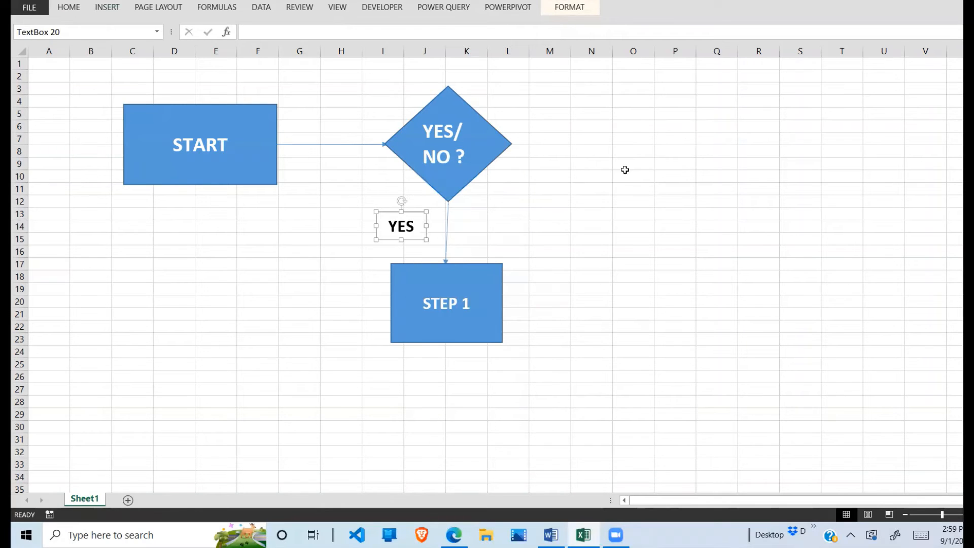
right_click(611, 159)
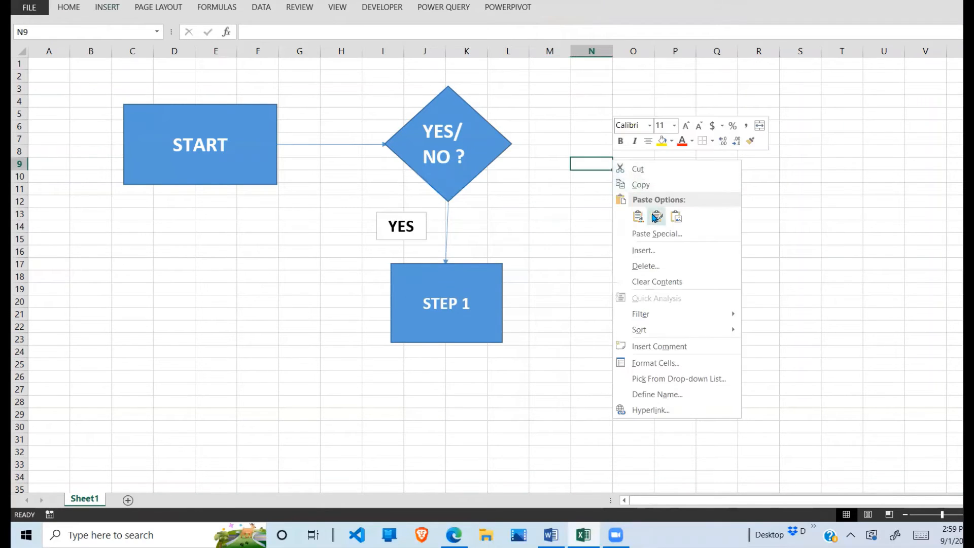
click(649, 234)
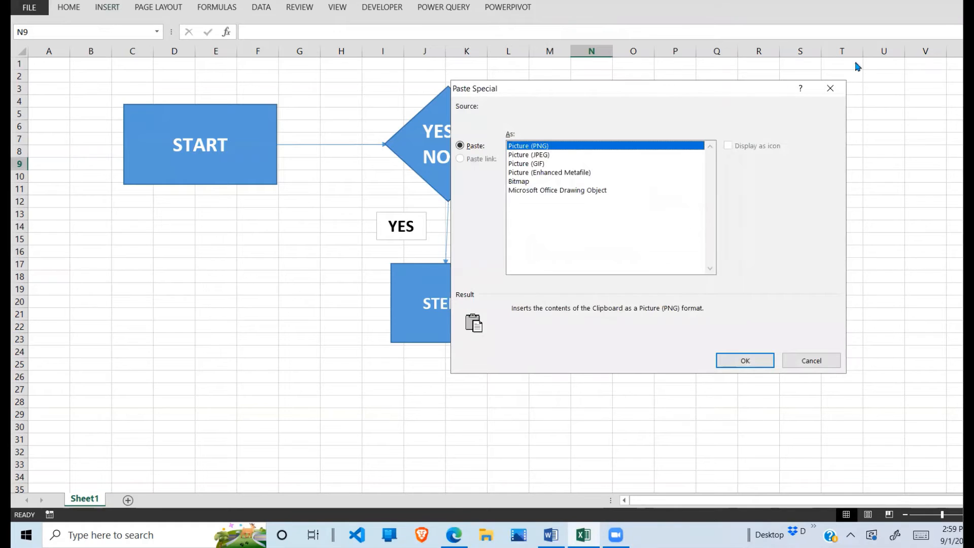
click(833, 89)
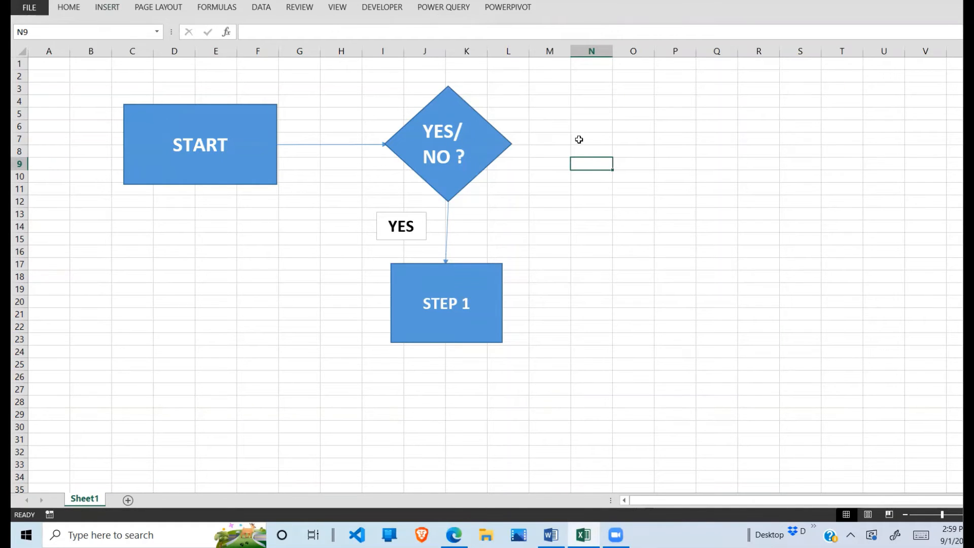
- Paste the copied "YES" text box at cell N7, to the right of the decision diamond
click(579, 139)
right_click(579, 140)
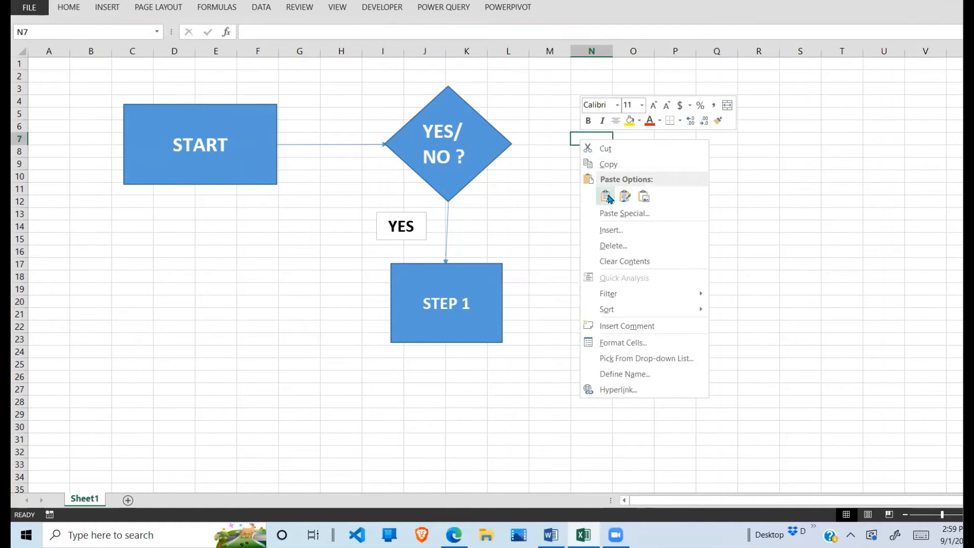
click(609, 198)
click(583, 177)
- Replace the text in the pasted label with "NO"
click(606, 147)
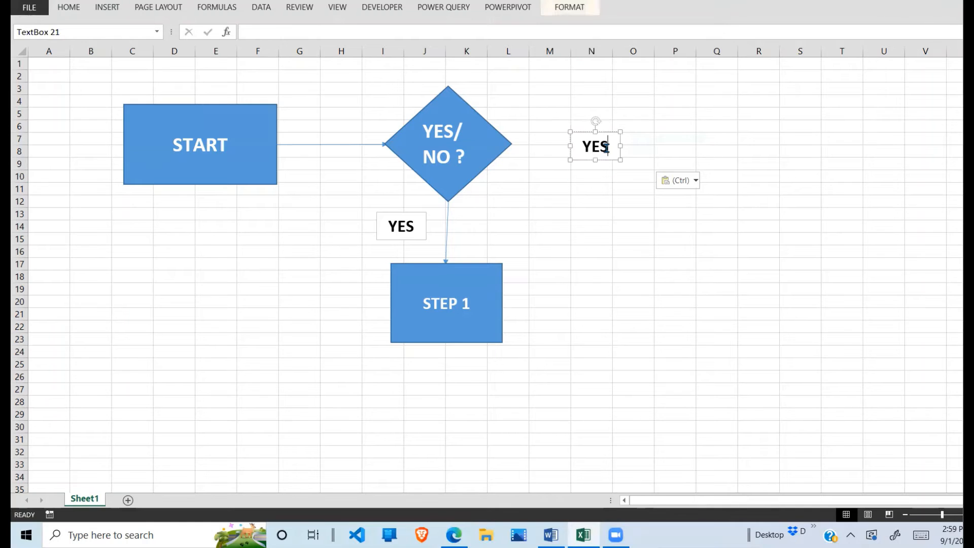
key(BackSpace)
key(BackSpace)
key(BackSpace)
text(NO)
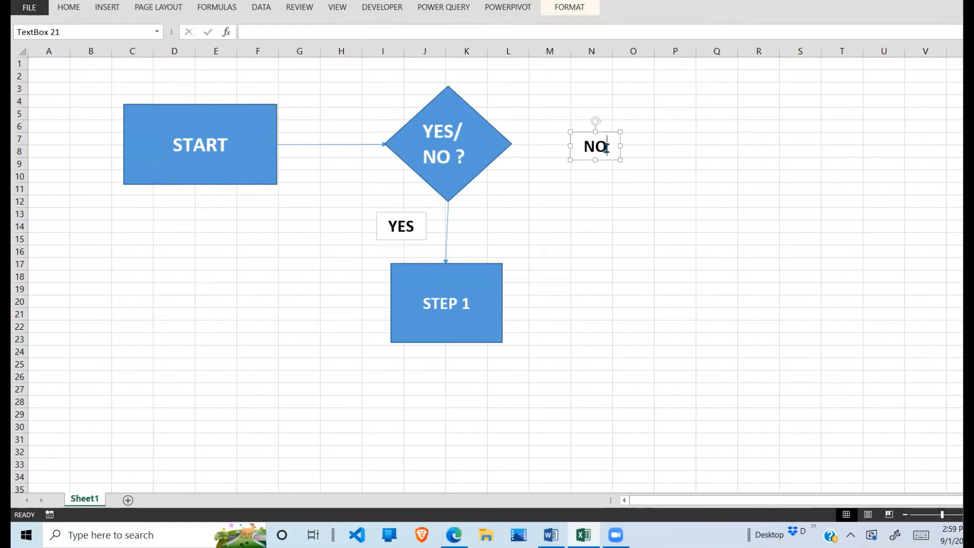
- Move the "NO" text box slightly up and left, to about rows 4 to 6 in columns M to N
click(581, 179)
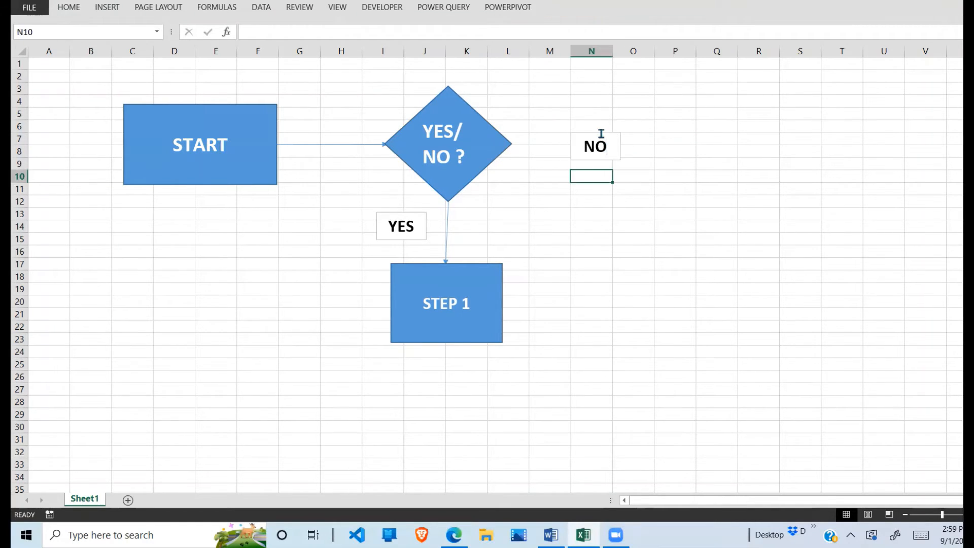
key(Down)
key(Down)
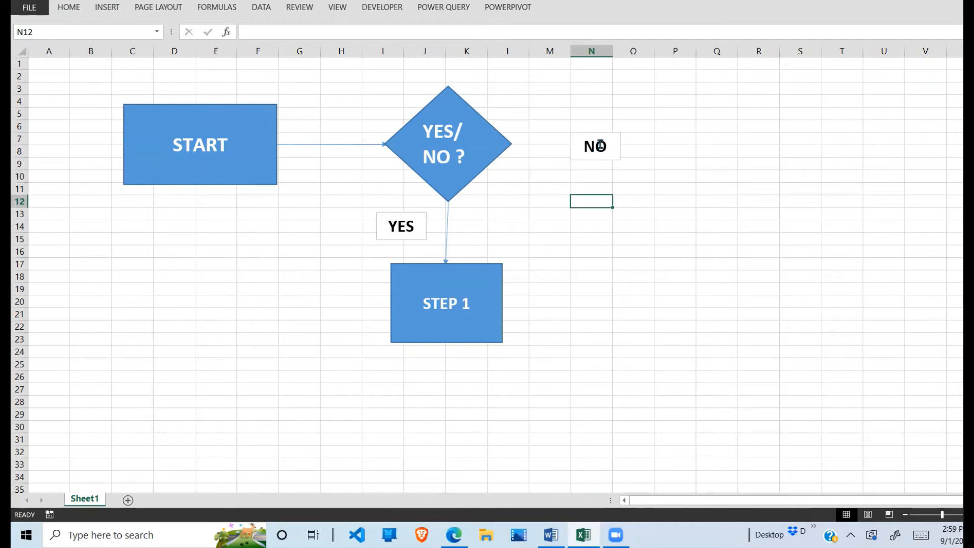
click(605, 136)
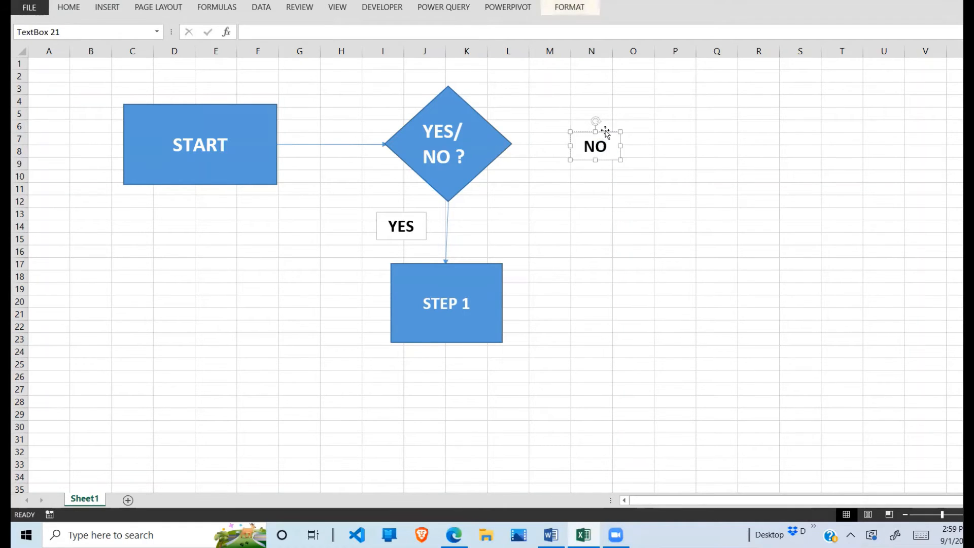
drag(605, 133, 593, 106)
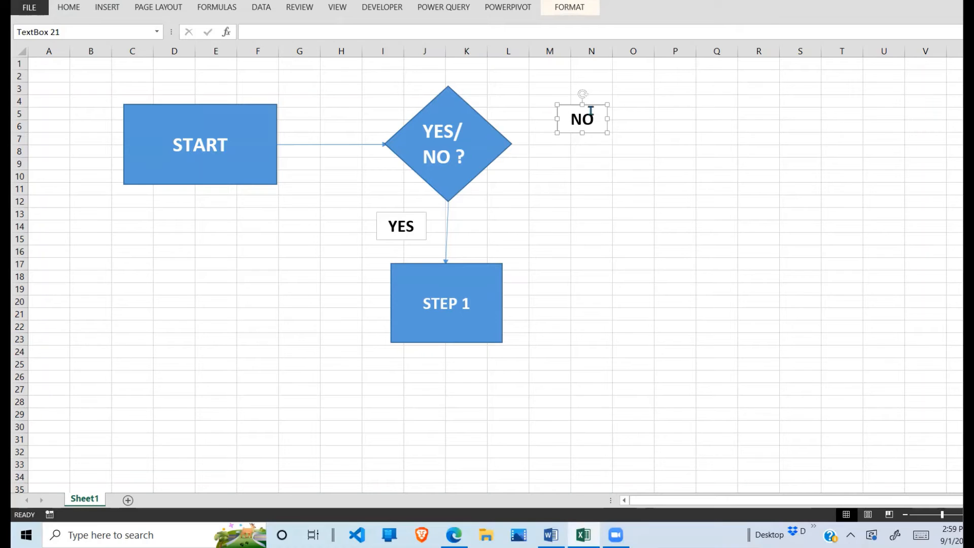
- Draw a straight arrow connector from the decision diamond's right corner to about the right edge of column O in row 7, below "NO"
click(114, 8)
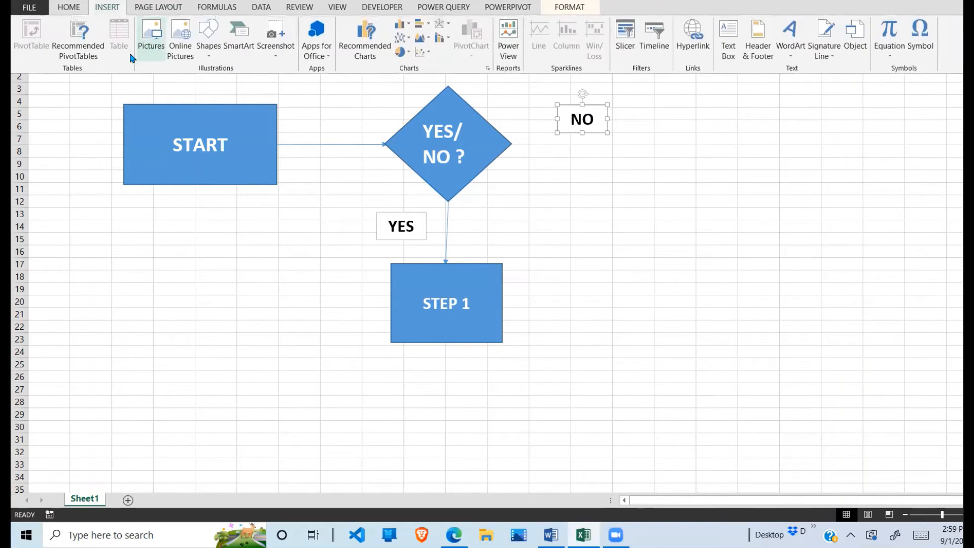
click(212, 55)
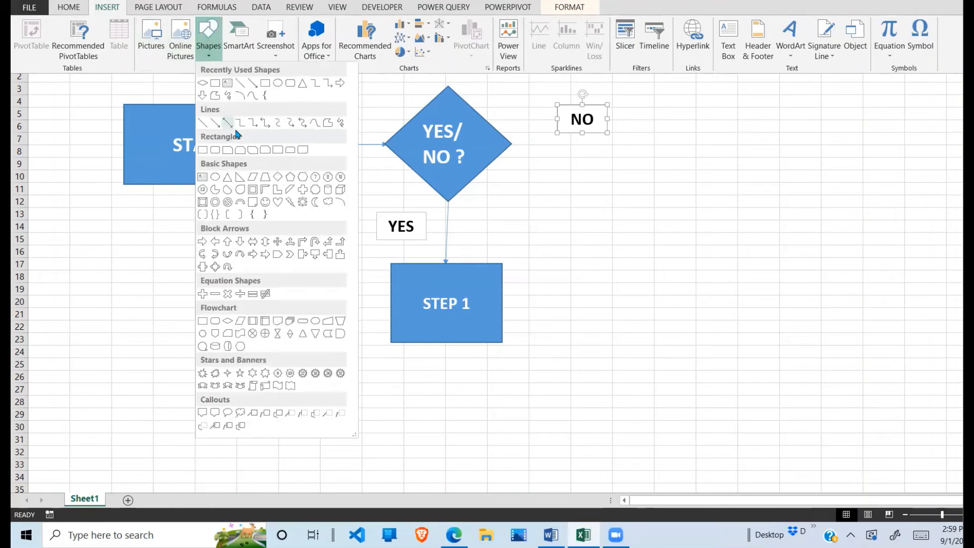
click(215, 122)
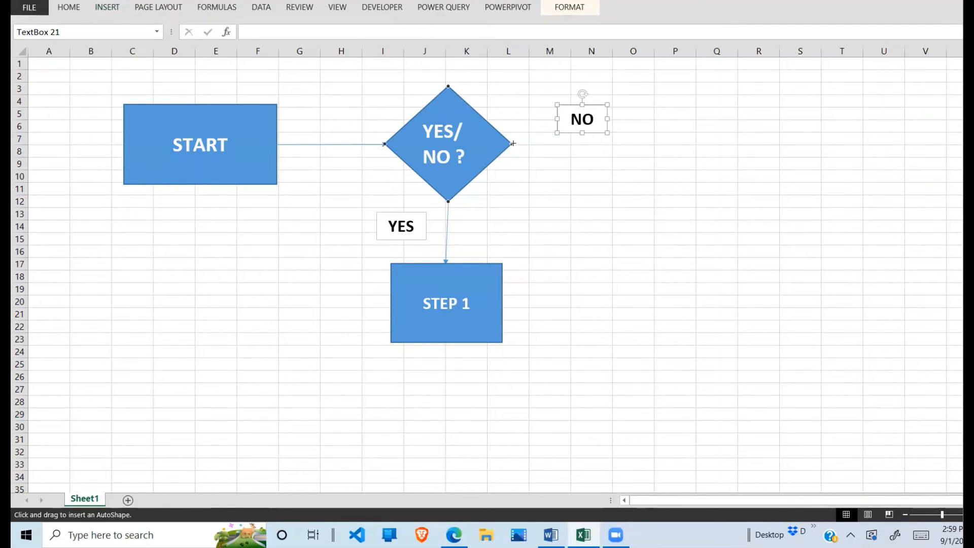
drag(513, 144, 652, 140)
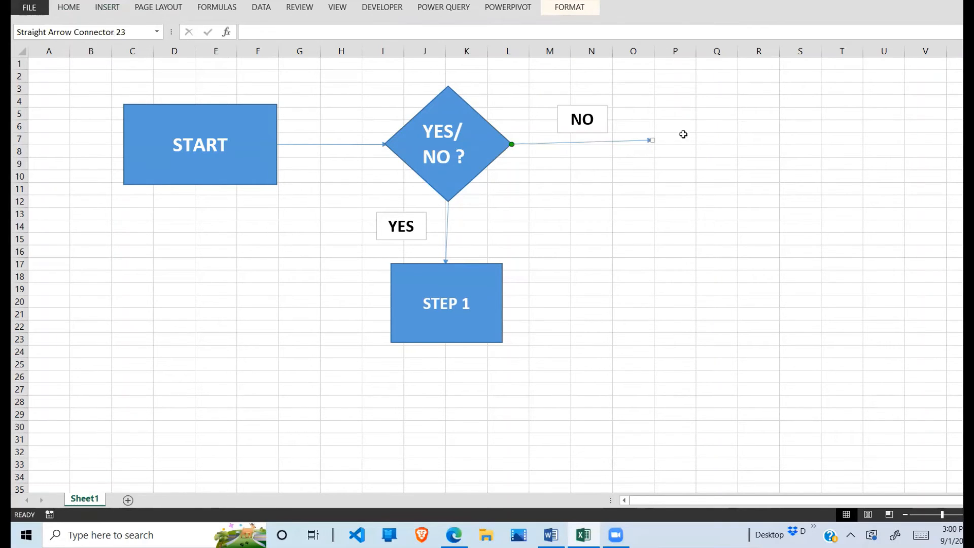
click(673, 161)
- Copy the "STEP 1" process box and paste the duplicate at cell Q6
click(212, 155)
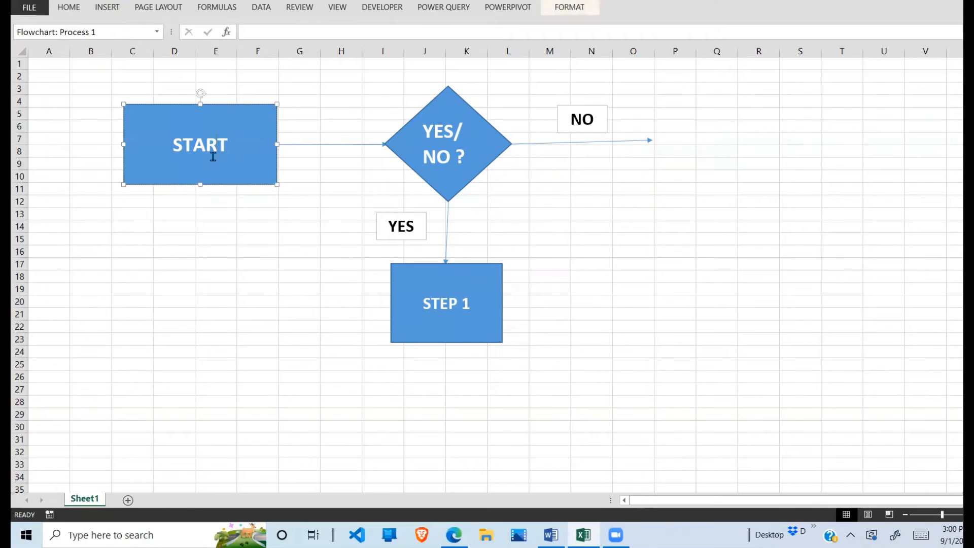
click(442, 307)
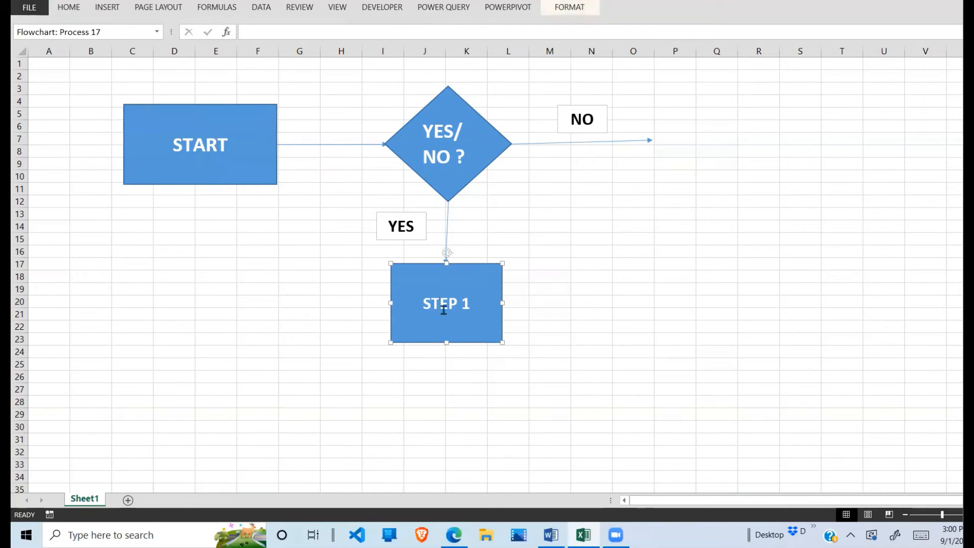
right_click(478, 289)
key(Escape)
click(704, 123)
right_click(709, 131)
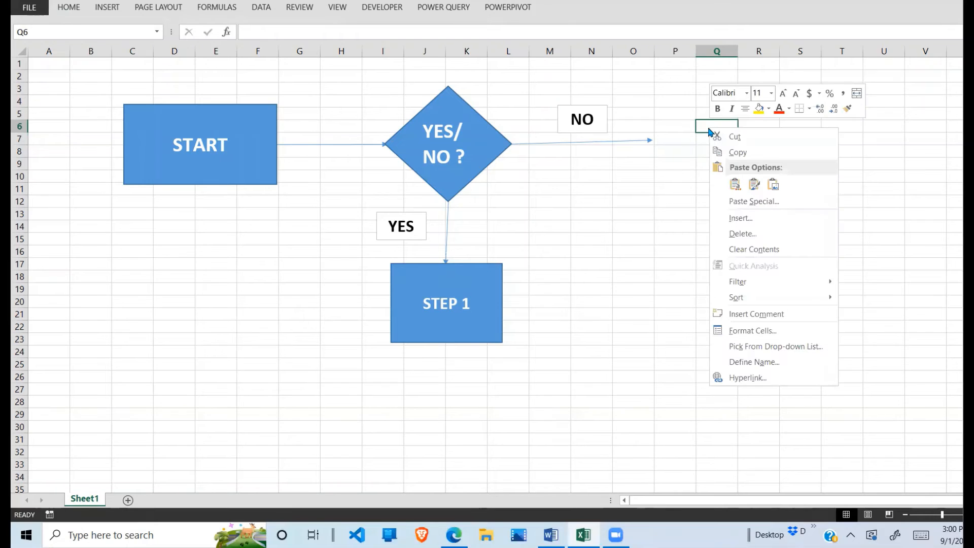
click(735, 184)
click(685, 186)
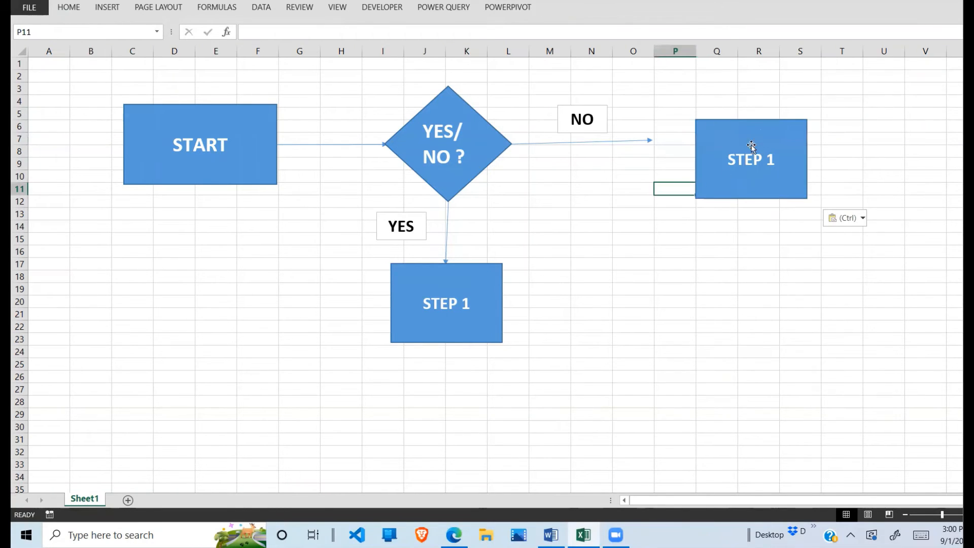
- Move the pasted process box to the tip of the "NO" arrow and change its text to "STEP 2"
click(757, 121)
drag(757, 121, 720, 98)
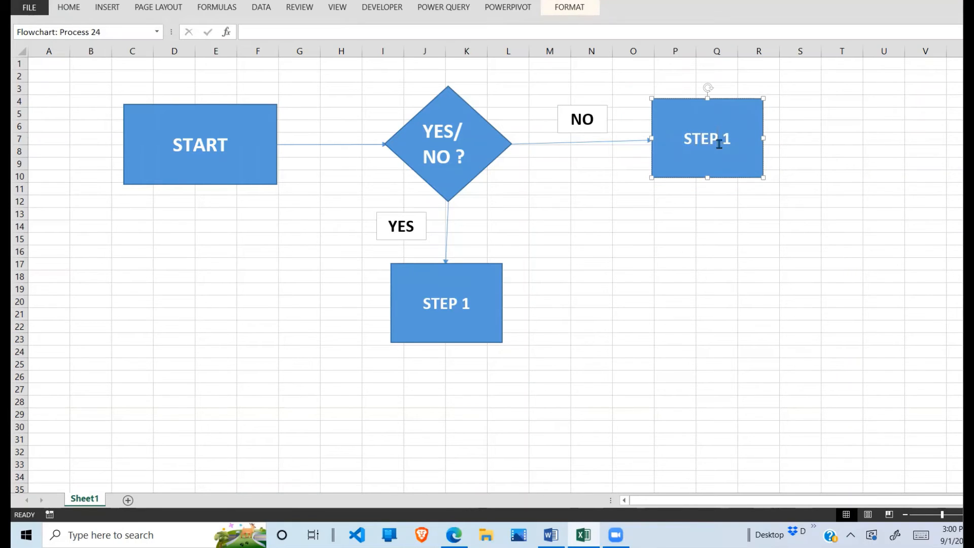
click(719, 144)
key(BackSpace)
key(Delete)
text(2)
click(659, 247)
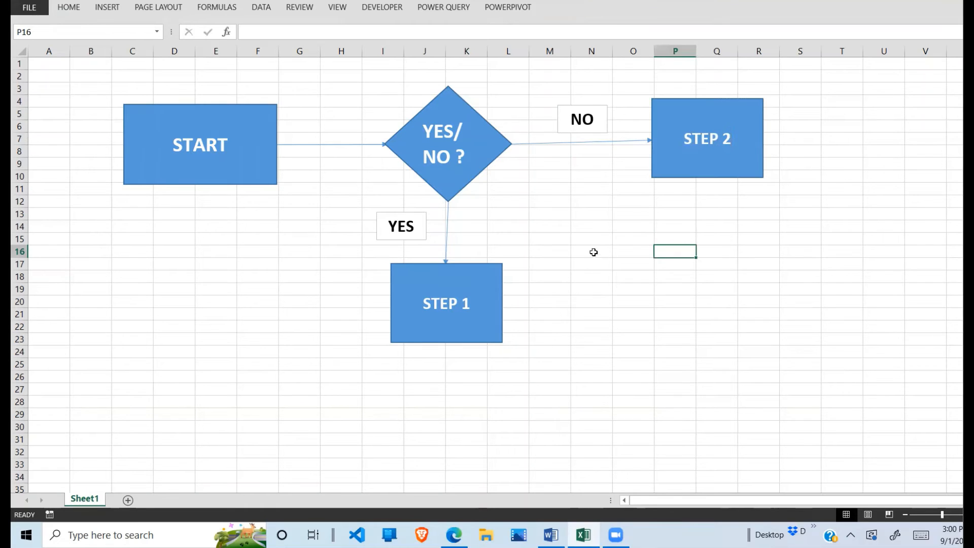
click(591, 250)
click(601, 130)
click(685, 132)
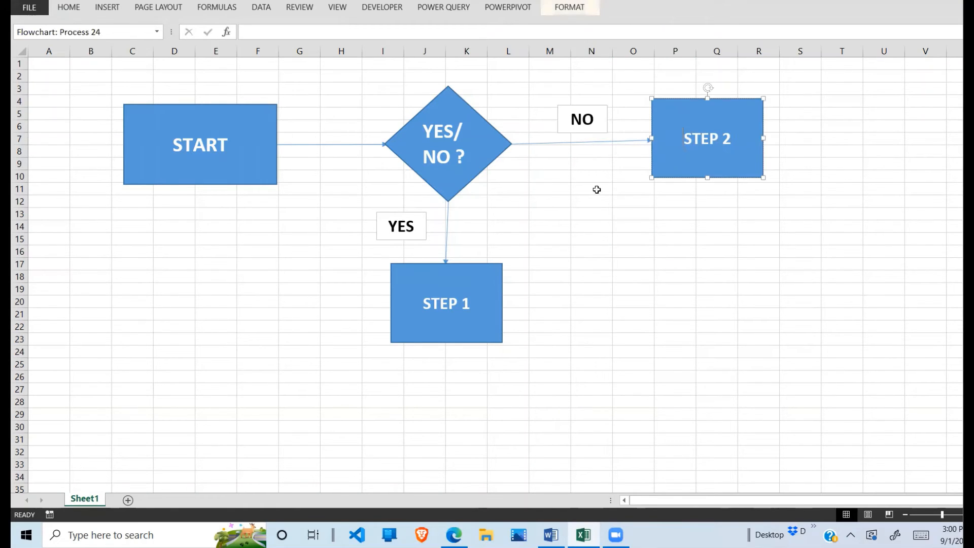
click(596, 189)
click(305, 192)
click(219, 155)
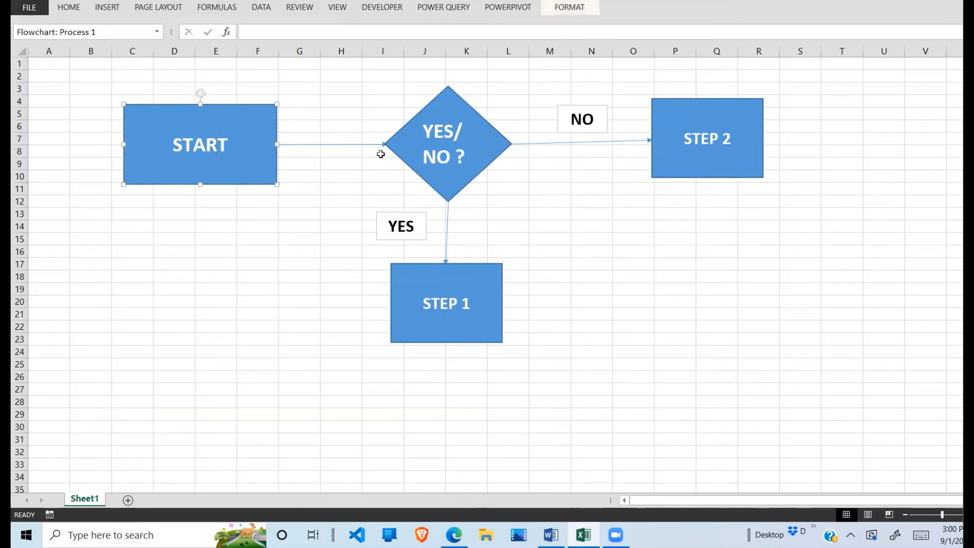